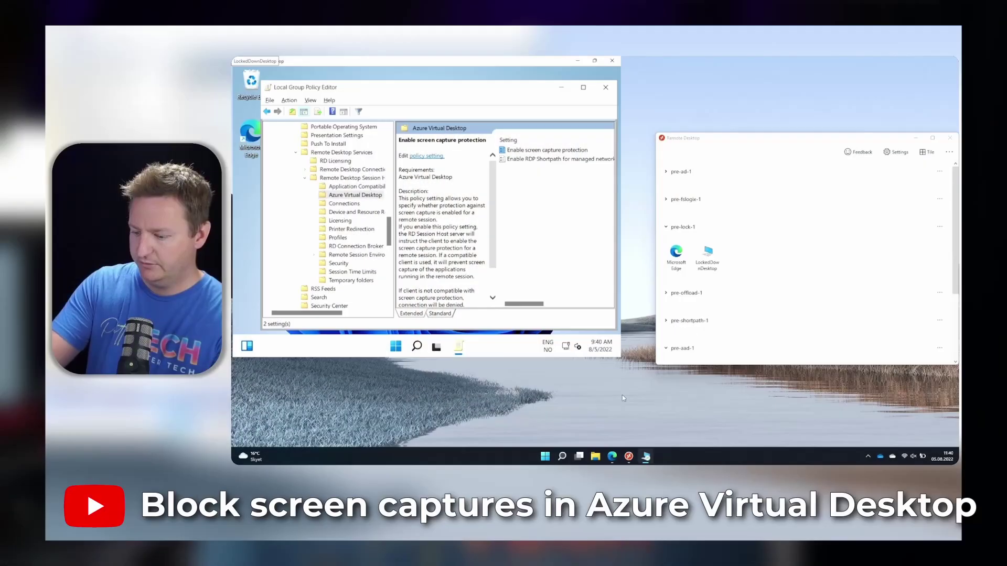
- Attempt a Snipping Tool capture of the area covering the protected remote session window
key("super+shift+s")
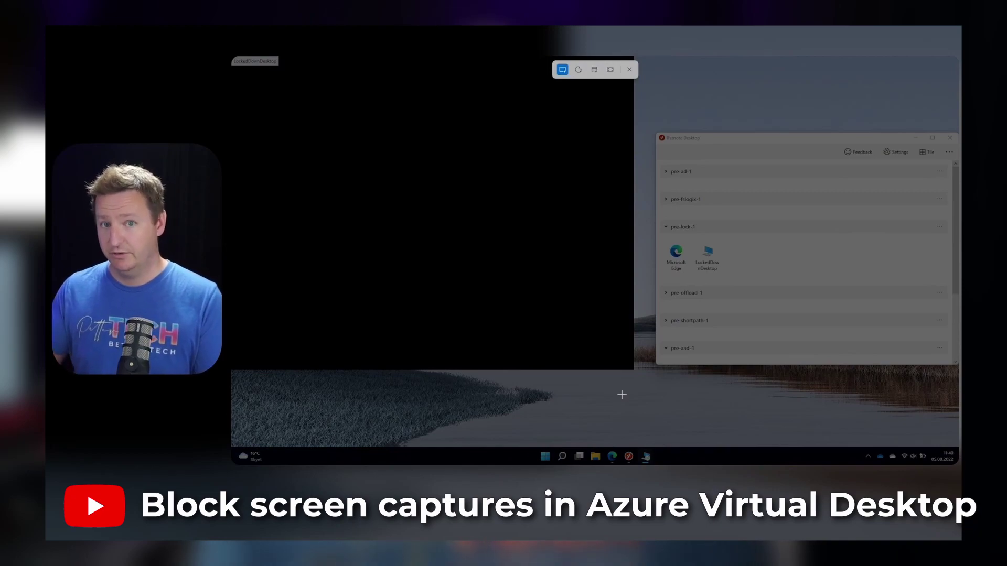
left_click_drag(812, 407, 322, 75)
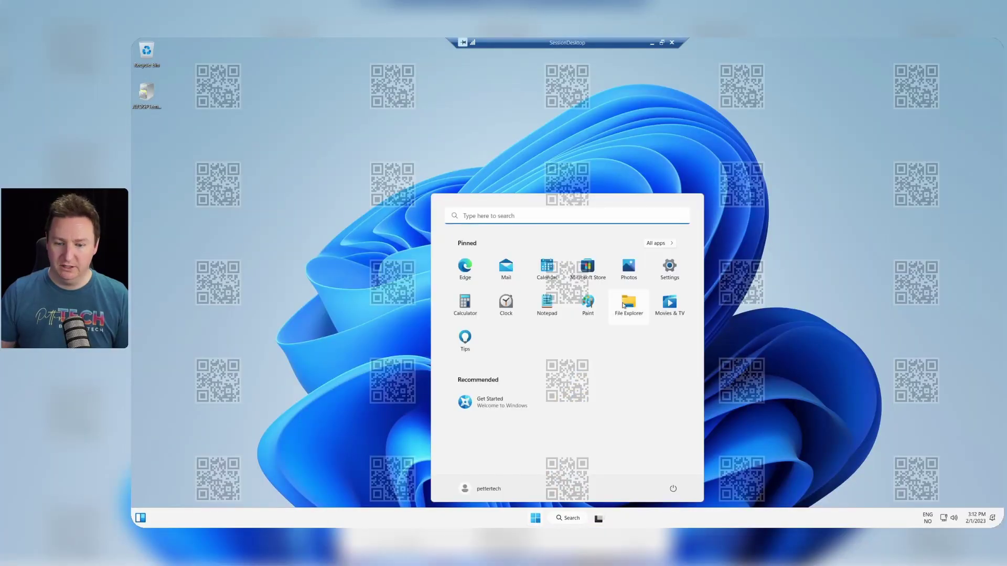
- Launch File Explorer at Home inside the watermarked remote session
key("Escape")
key("super+e")
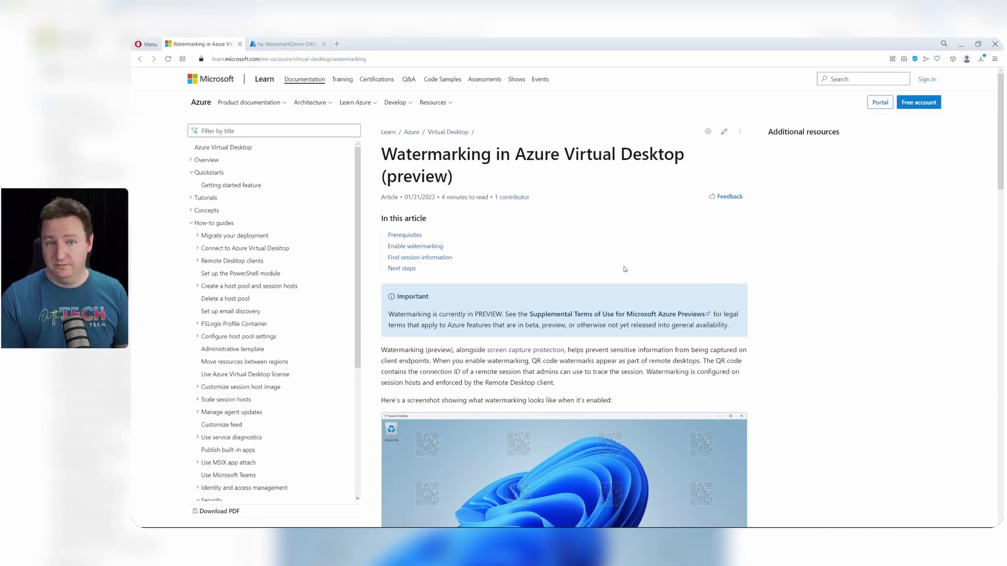
- Follow the Administrative template link and download the AVDGPTemplate.cab template files
scroll(858, 273, "down", 10)
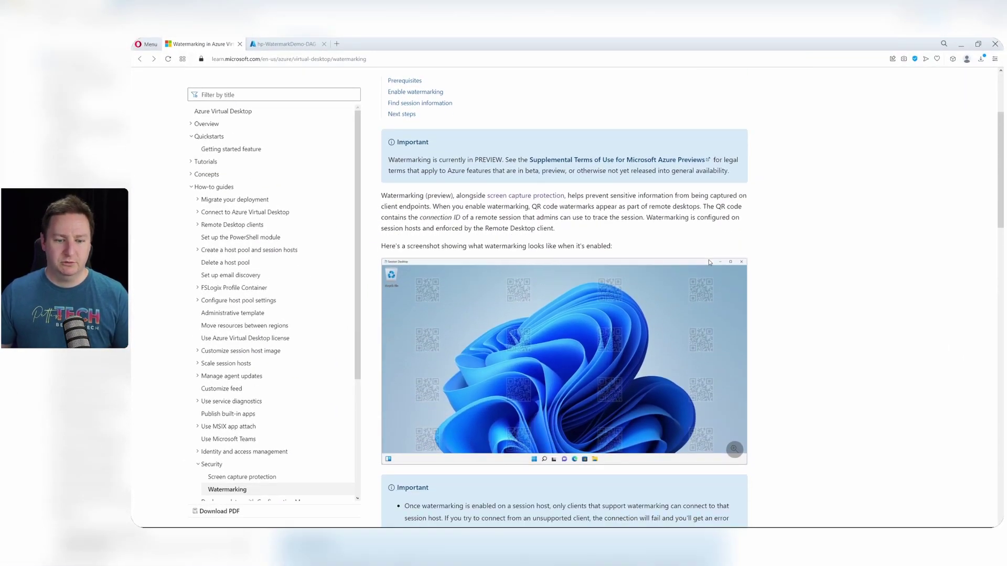
scroll(860, 274, "down", 3)
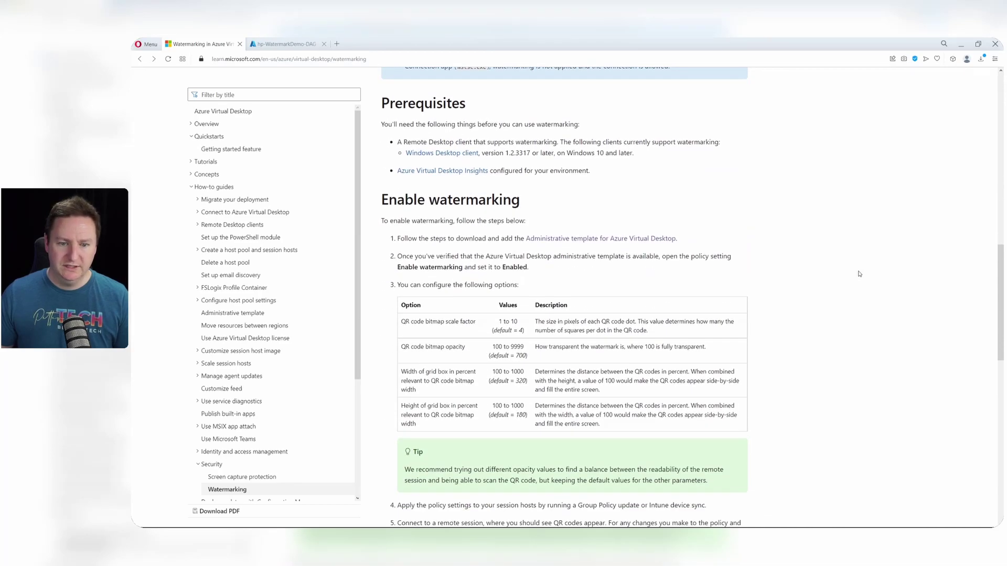
left_click(551, 239)
scroll(693, 246, "down", 8)
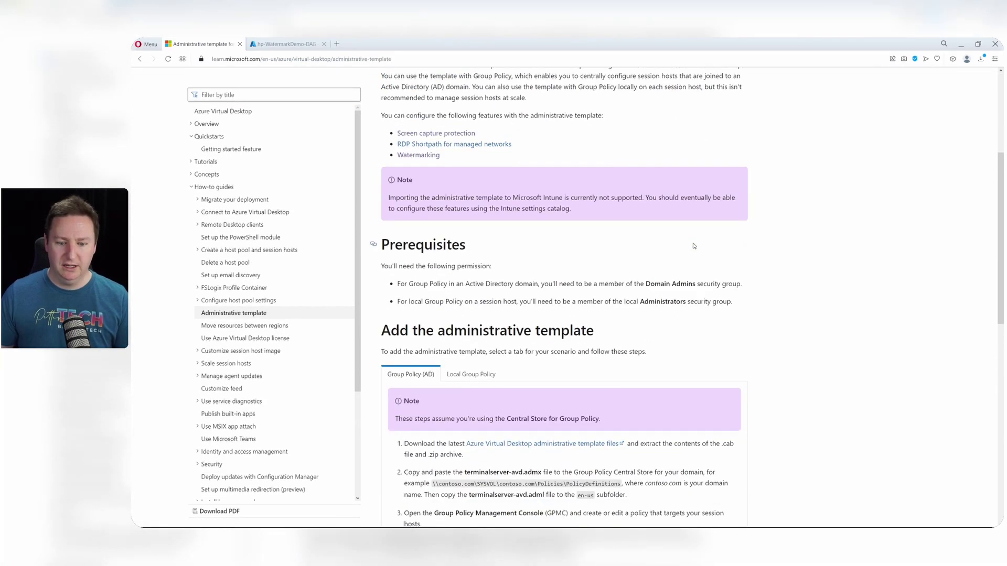
scroll(694, 246, "down", 1)
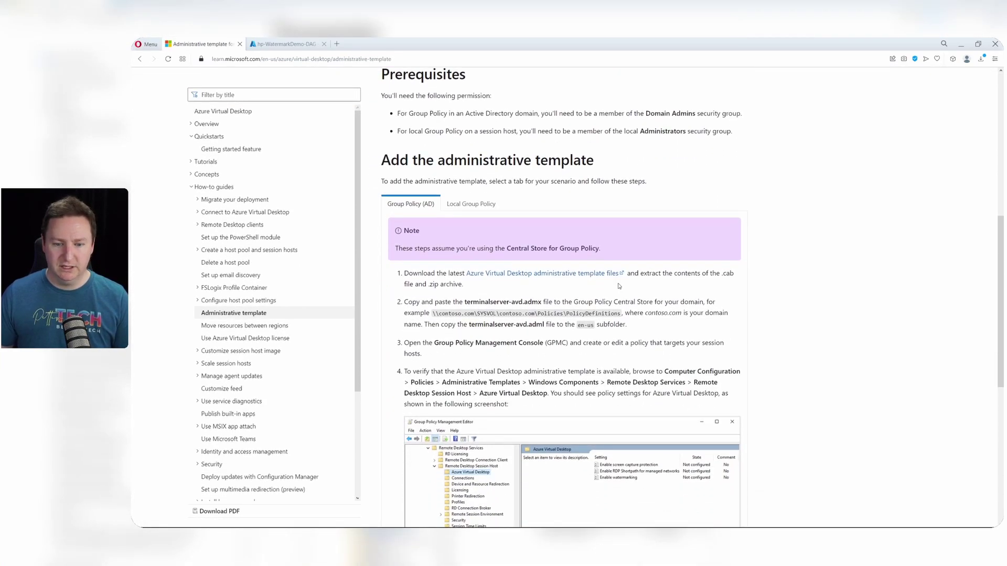
left_click(539, 274)
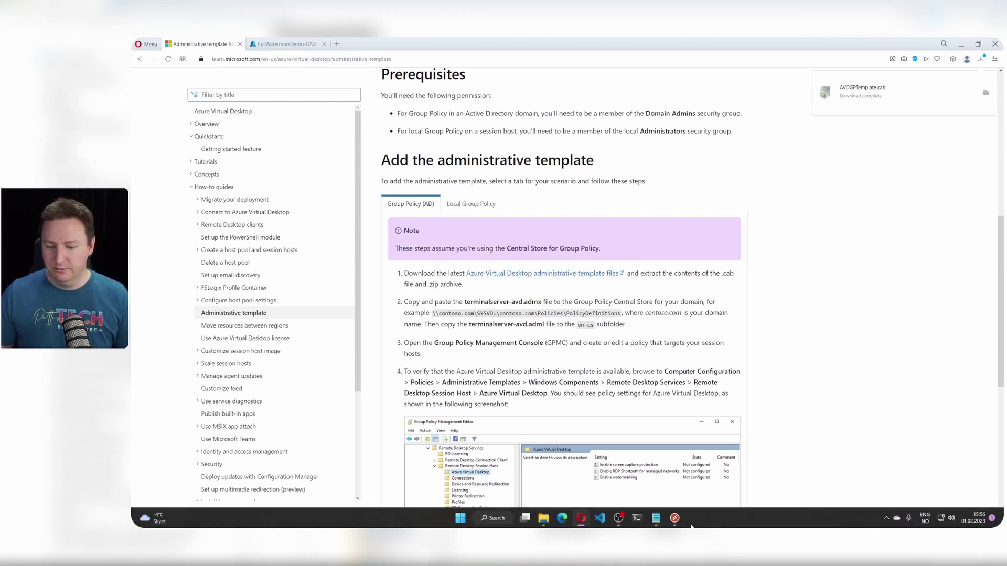
- Reconnect to SessionDesktop from the Remote Desktop client, signing in with the password
left_click(676, 519)
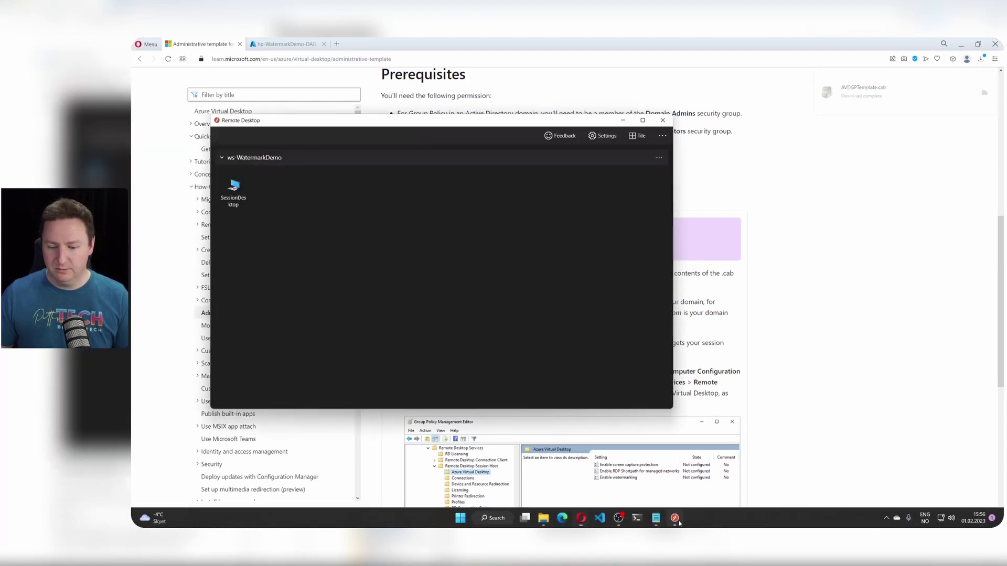
double_click(234, 190)
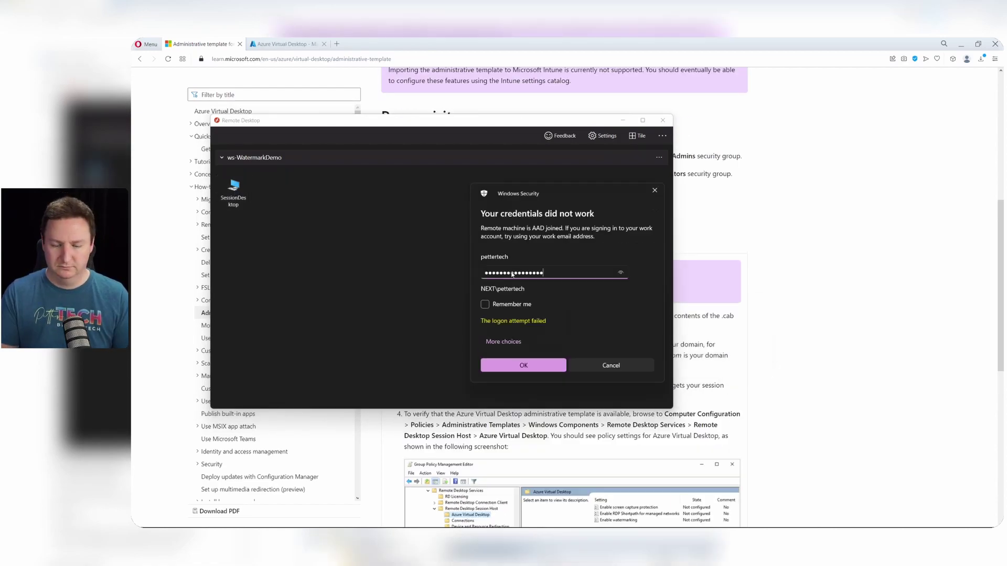
key("Return")
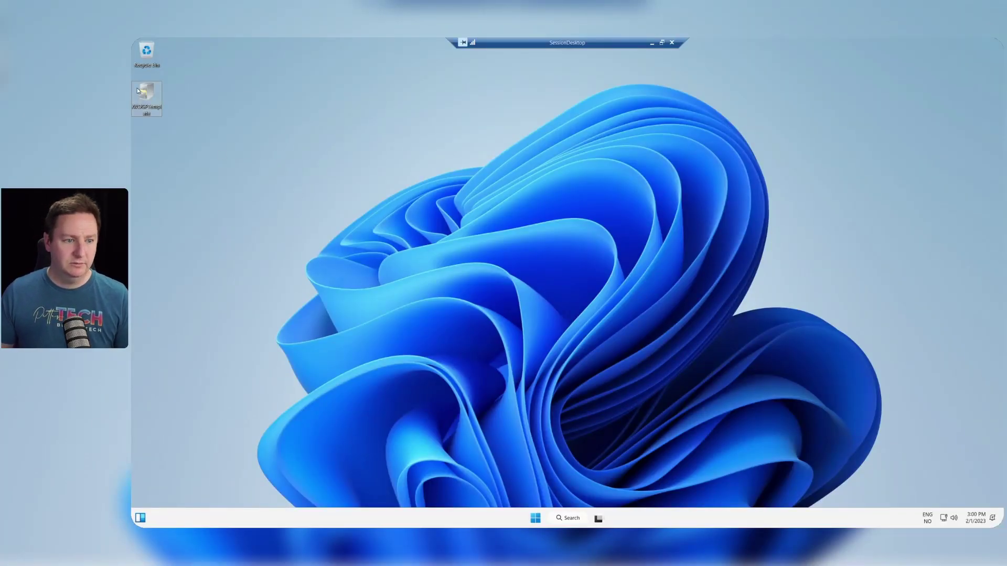
- Extract the contents of the AVDGPTemplate.cab file on the desktop
double_click(148, 94)
left_click(594, 182)
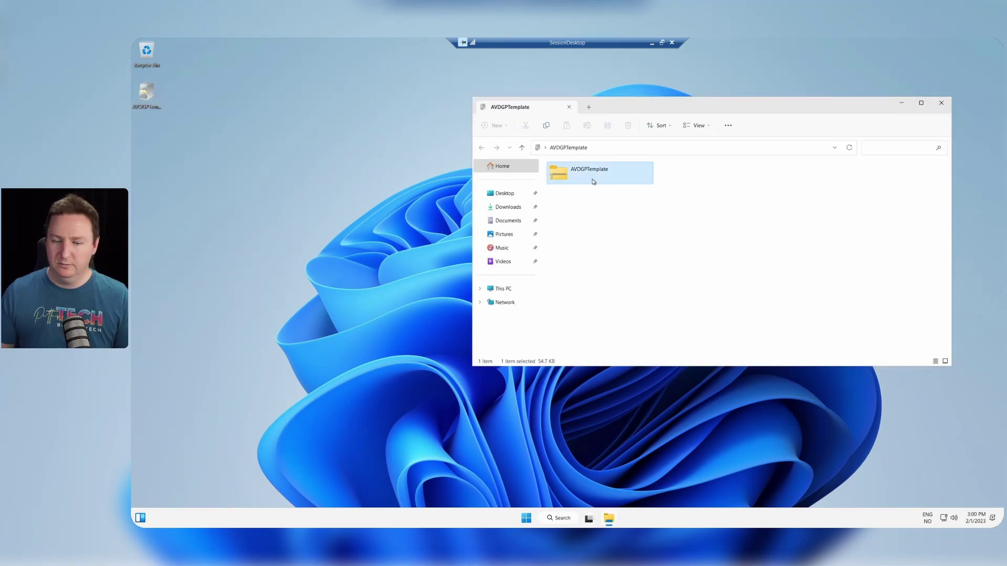
right_click(594, 181)
left_click(614, 186)
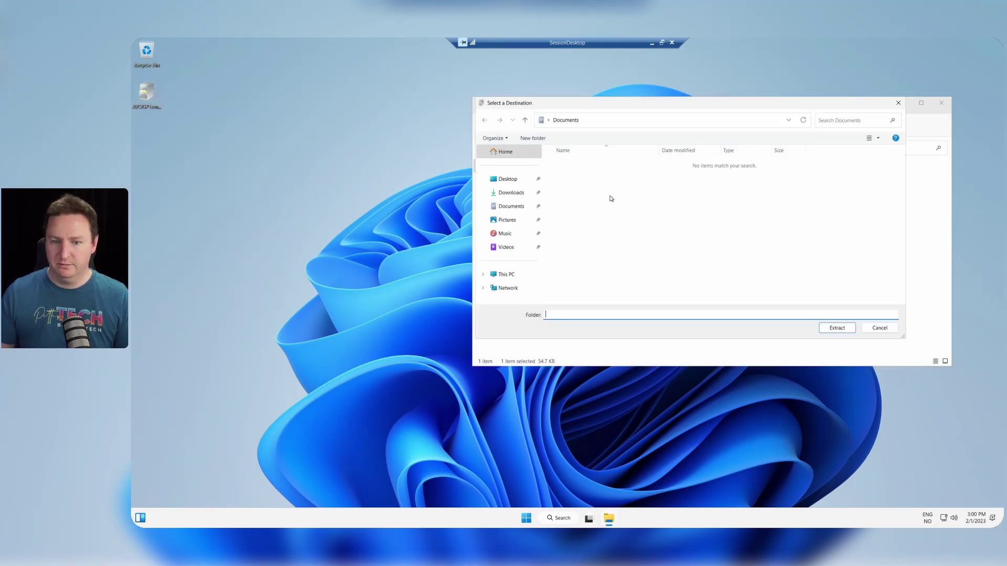
left_click(837, 329)
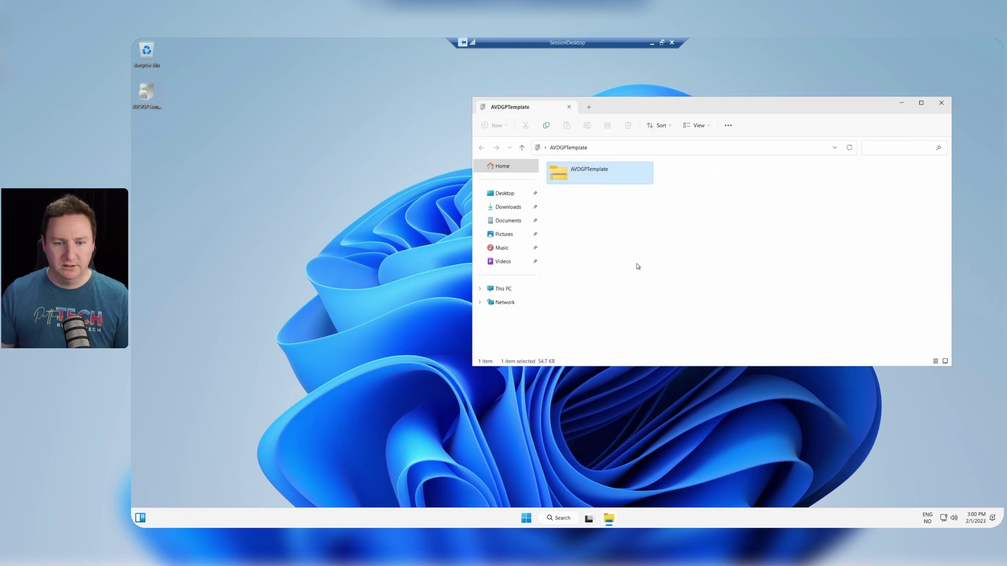
- Extract All on the AVDGPTemplate zip in Documents and browse the folder, including en-US
left_click(507, 221)
right_click(571, 180)
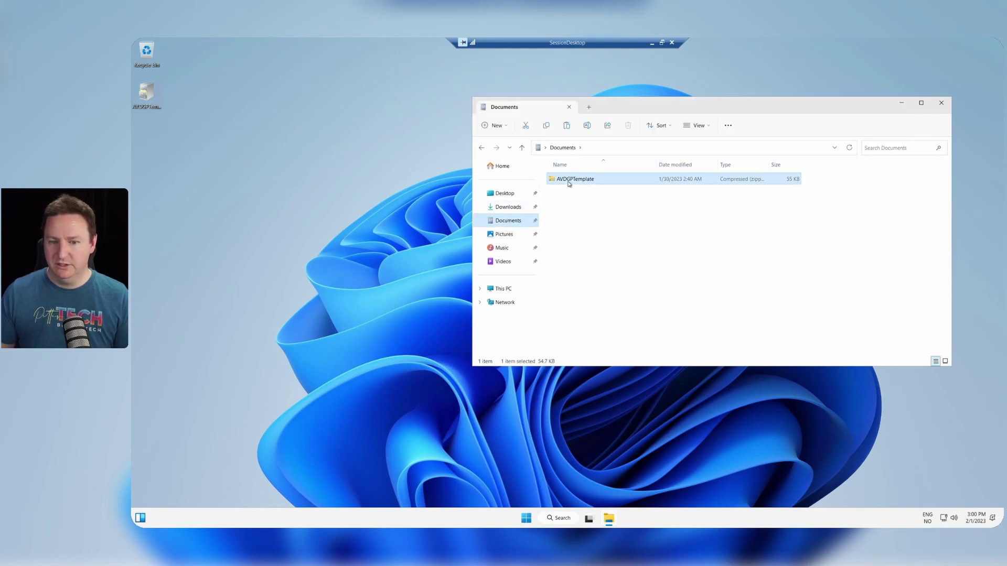
left_click(609, 264)
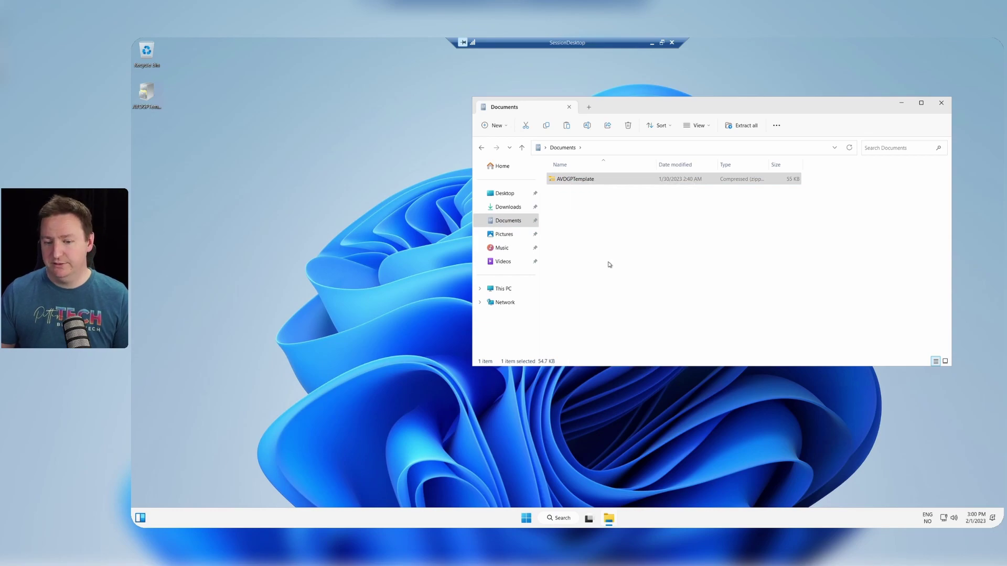
left_click(635, 364)
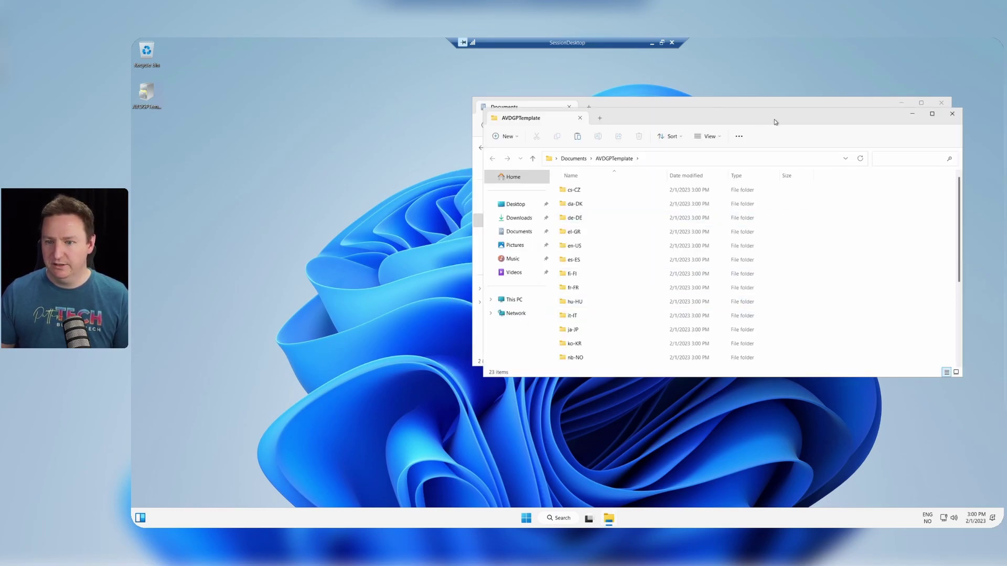
left_click_drag(775, 122, 481, 188)
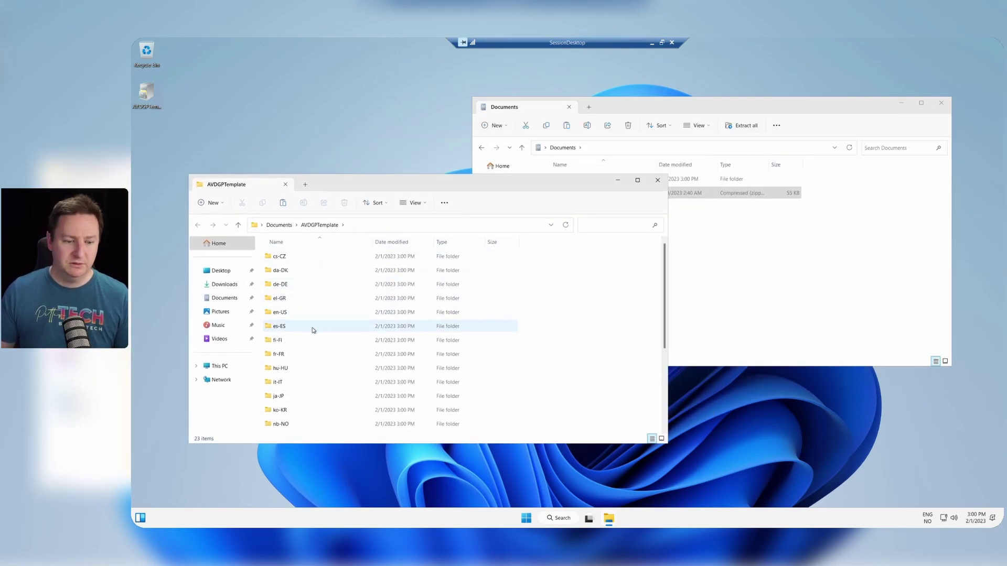
scroll(321, 329, "down", 4)
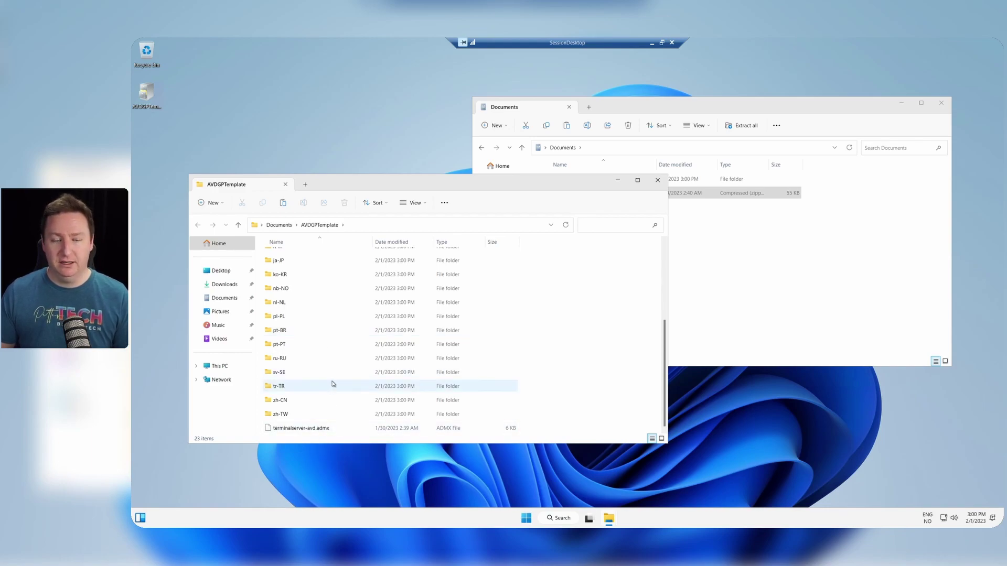
scroll(333, 341, "up", 2)
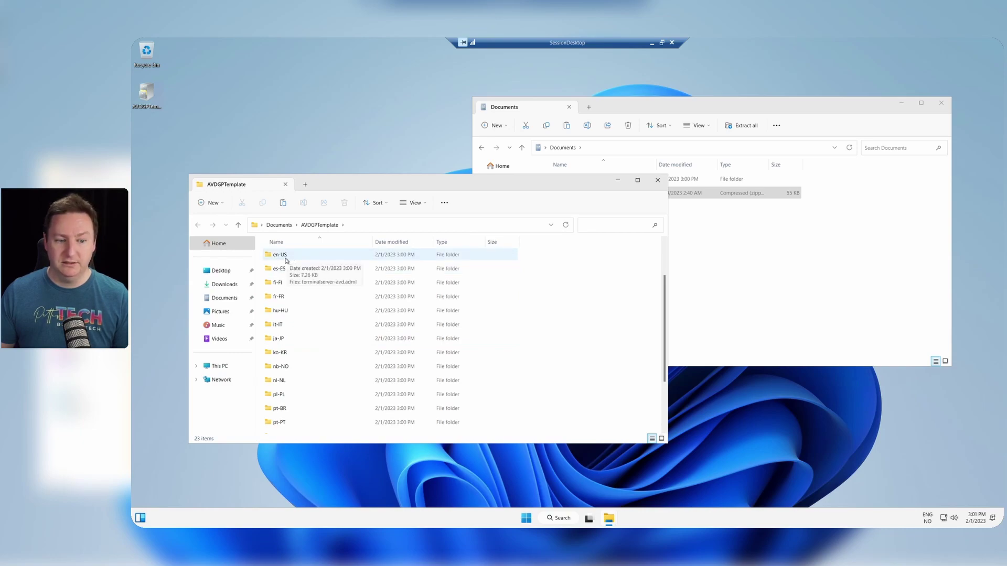
double_click(307, 257)
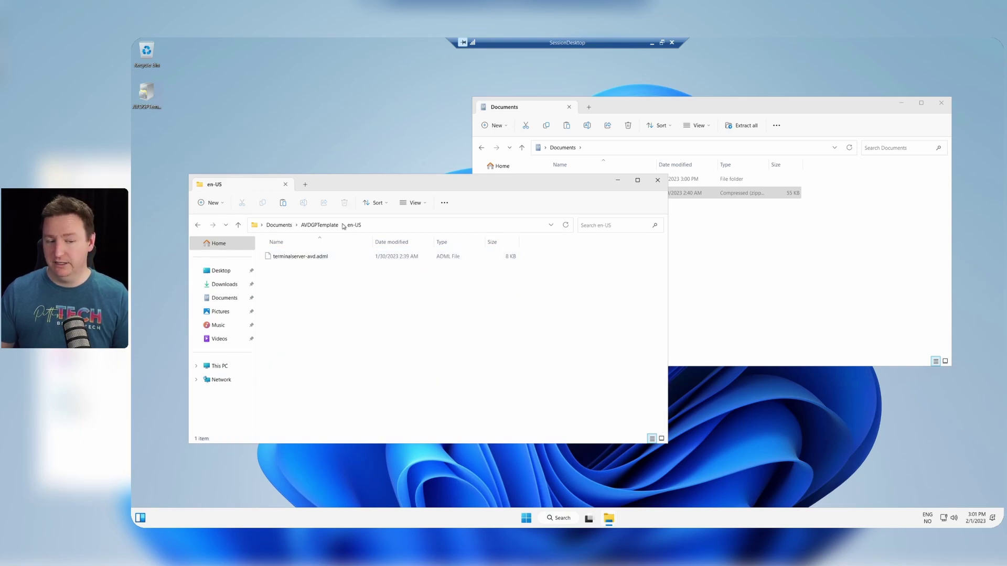
left_click(325, 226)
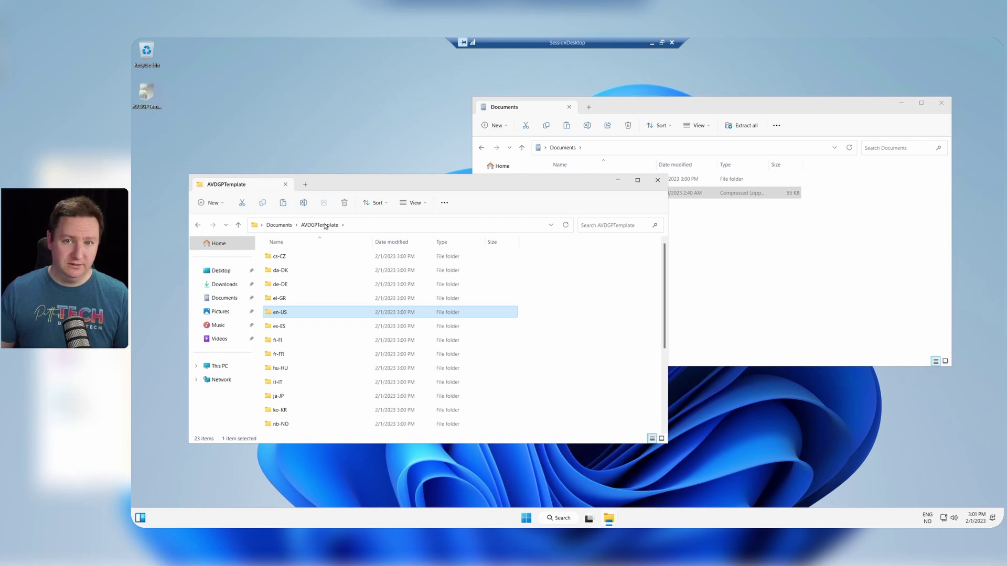
- Copy terminalserver-avd.admx into C:\Windows\PolicyDefinitions
left_click(786, 254)
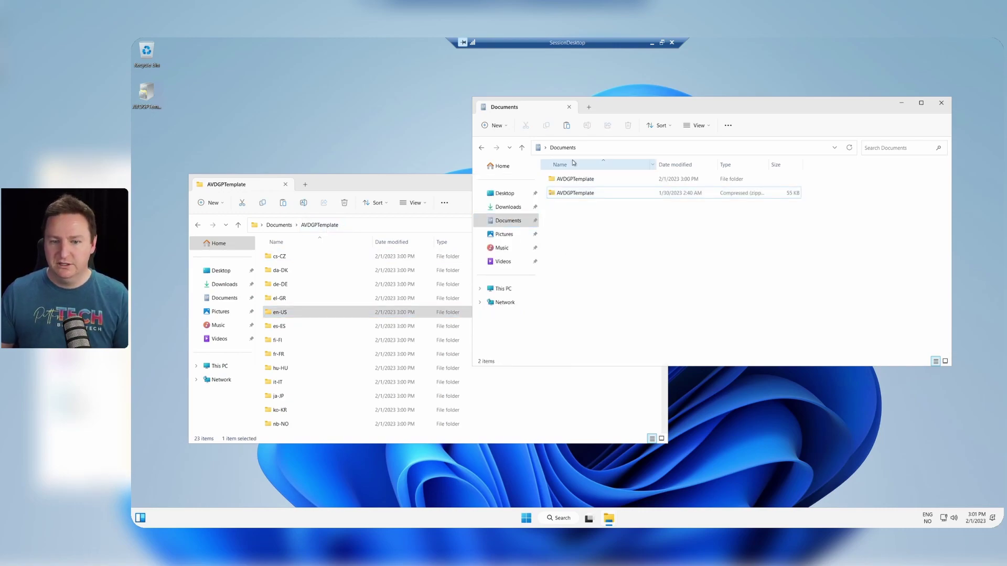
left_click(599, 150)
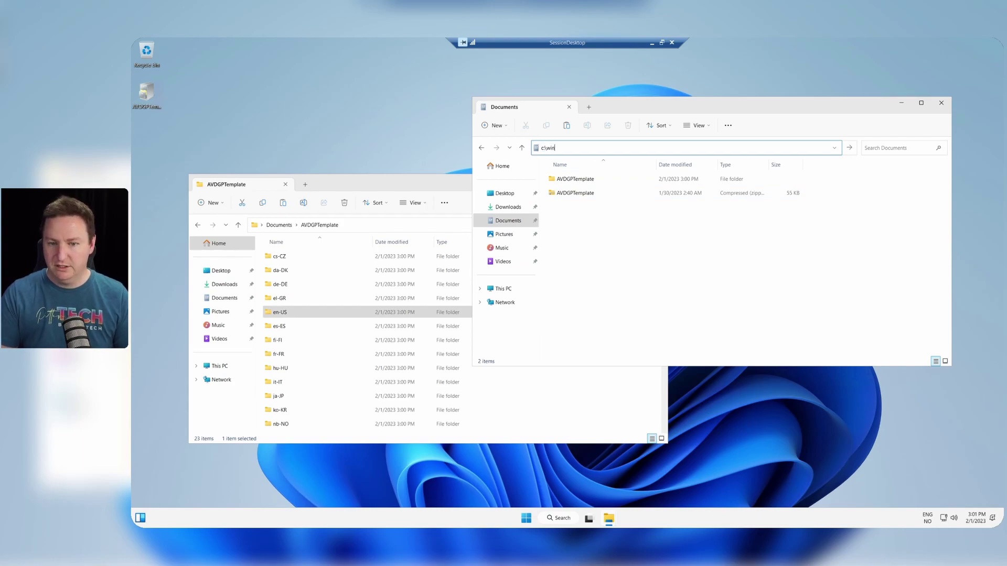
type("c:\\windows")
key("Return")
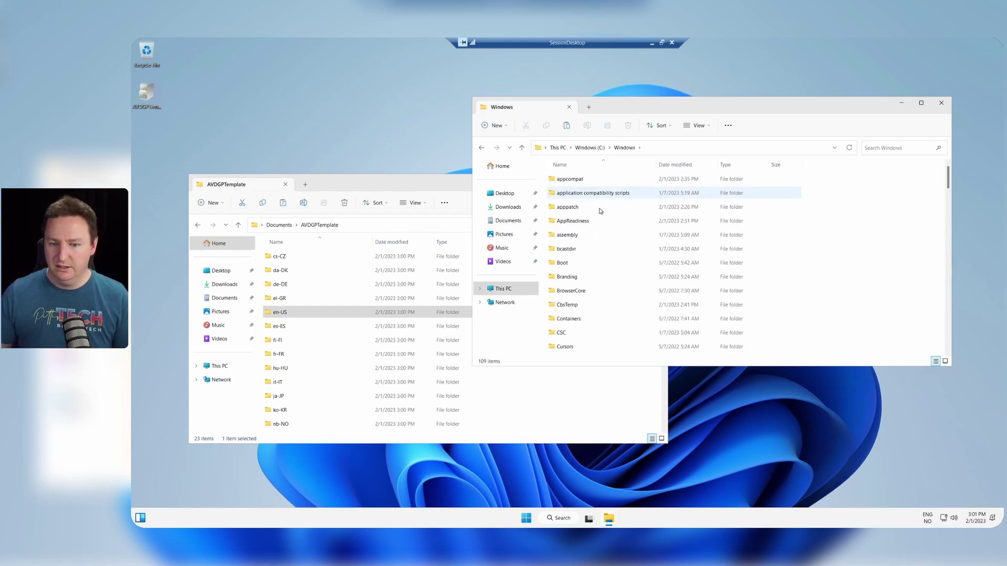
scroll(643, 258, "down", 5)
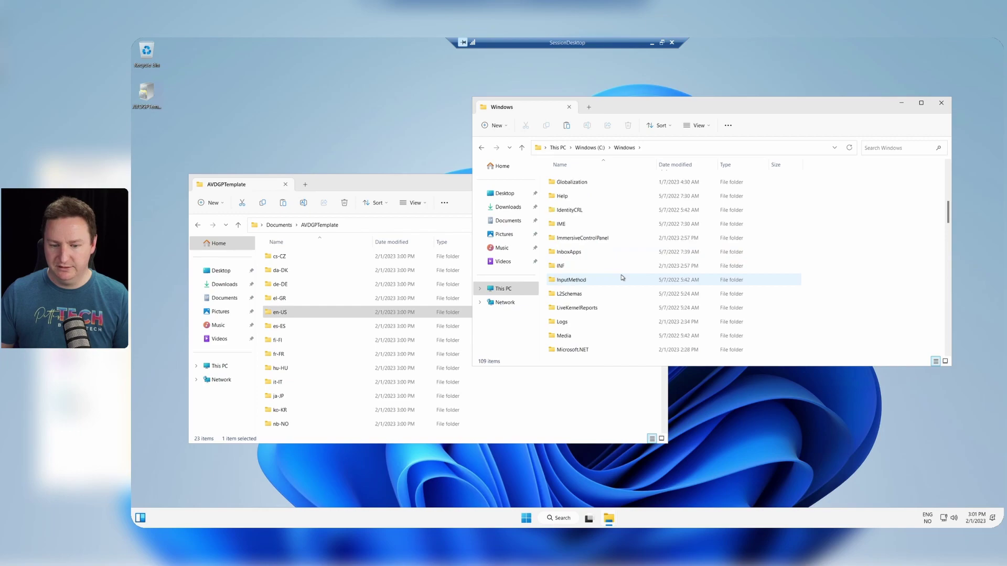
scroll(586, 332, "down", 5)
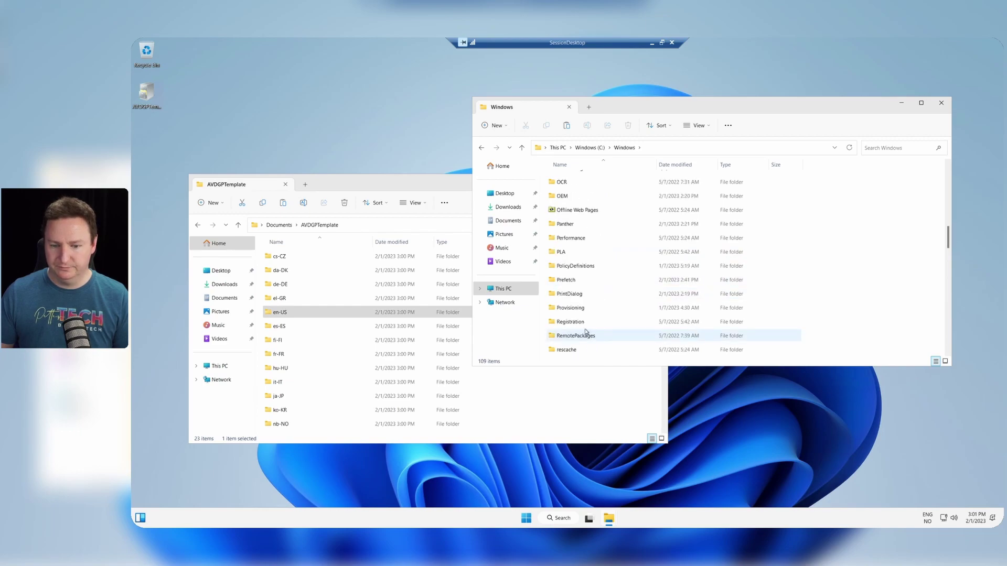
double_click(587, 266)
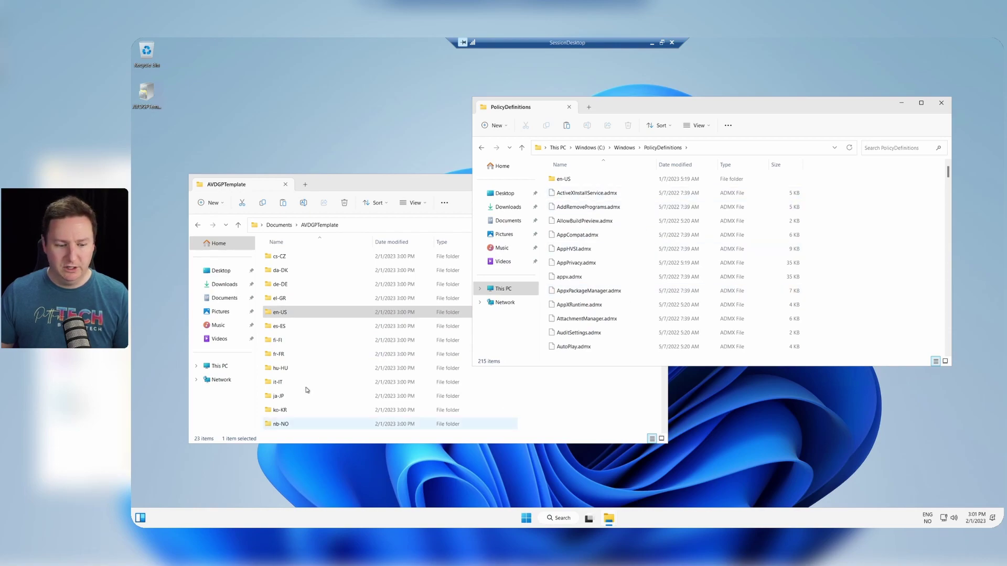
scroll(306, 390, "down", 3)
left_click(308, 428)
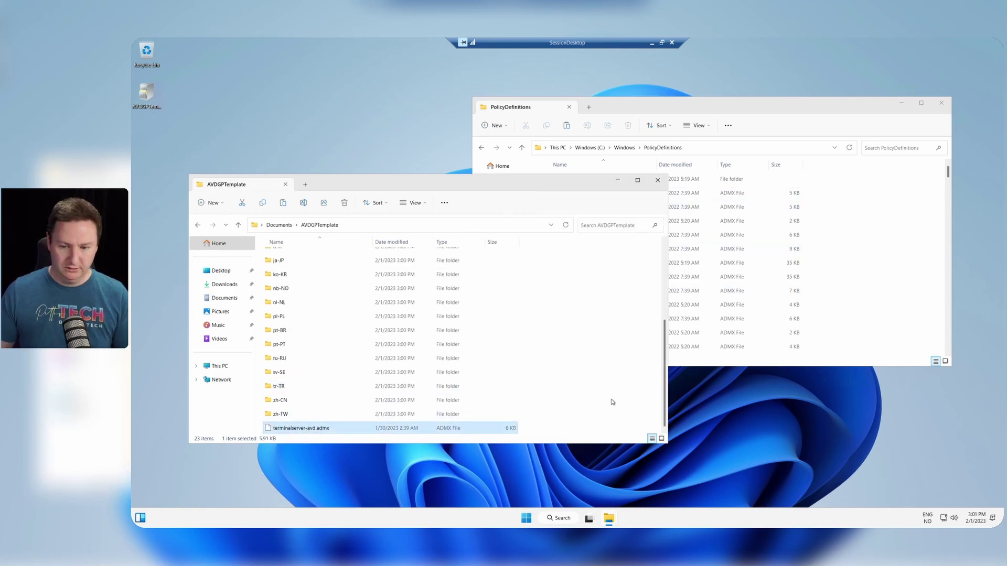
left_click(867, 298)
key("ctrl+v")
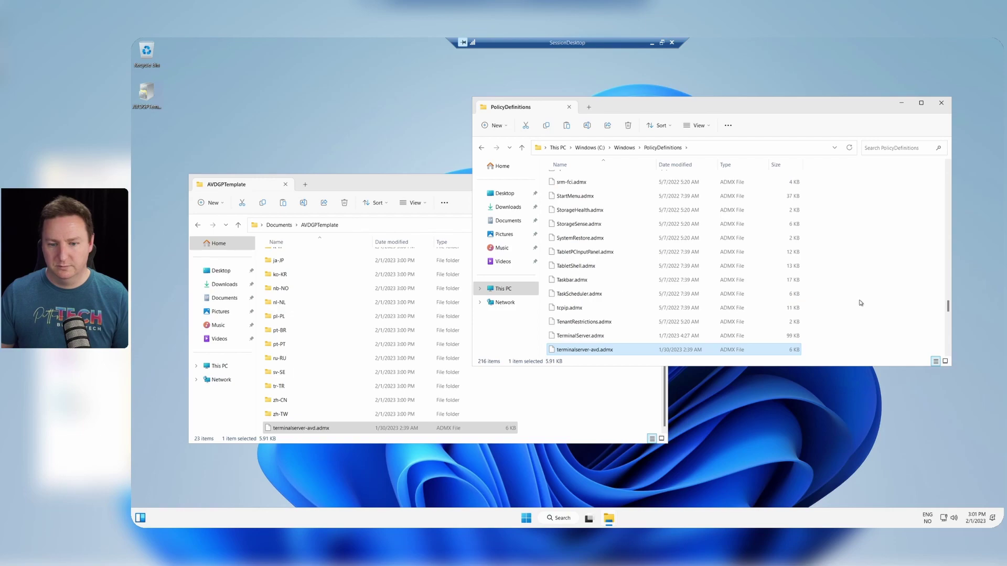
- Copy terminalserver-avd.adml from the template's en-US folder into PolicyDefinitions\en-US
scroll(286, 289, "up", 2)
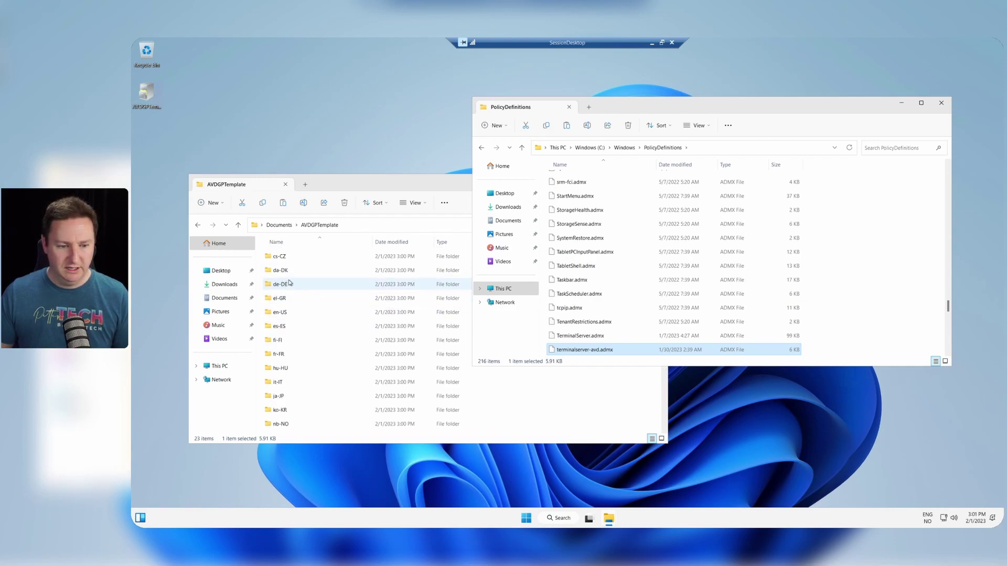
left_click(286, 310)
double_click(288, 257)
left_click(288, 258)
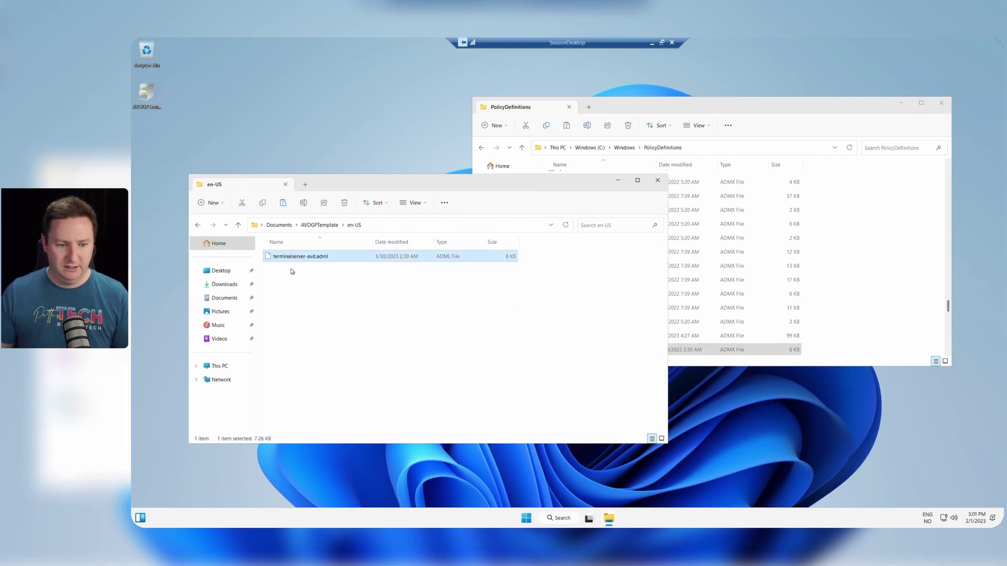
left_click(767, 211)
scroll(593, 219, "up", 5)
scroll(592, 219, "up", 20)
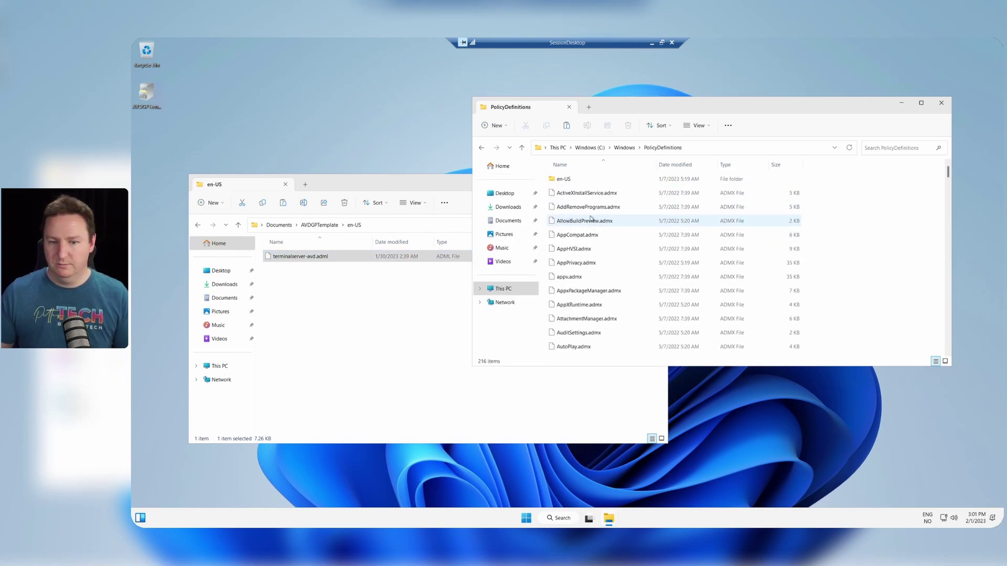
double_click(565, 179)
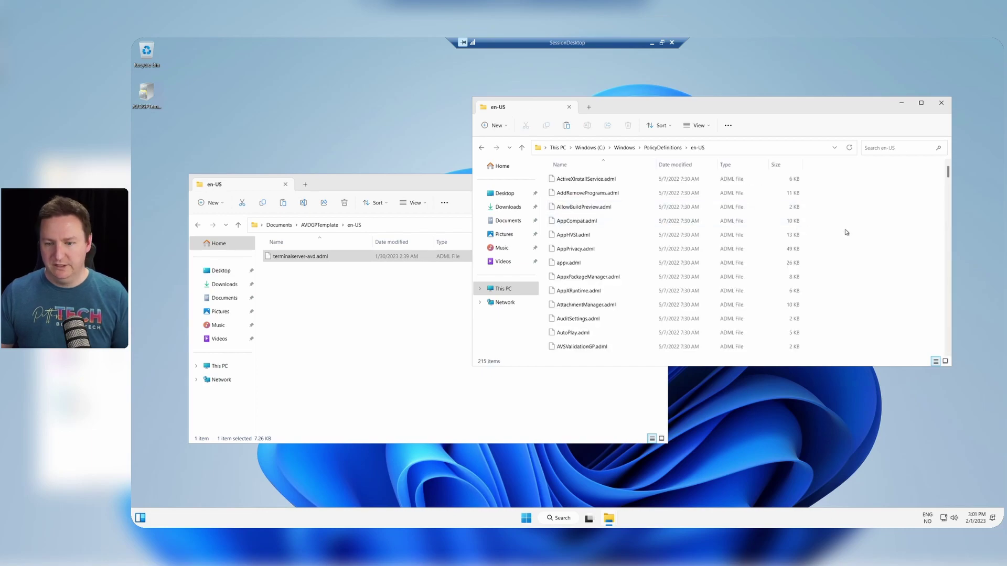
key("ctrl+v")
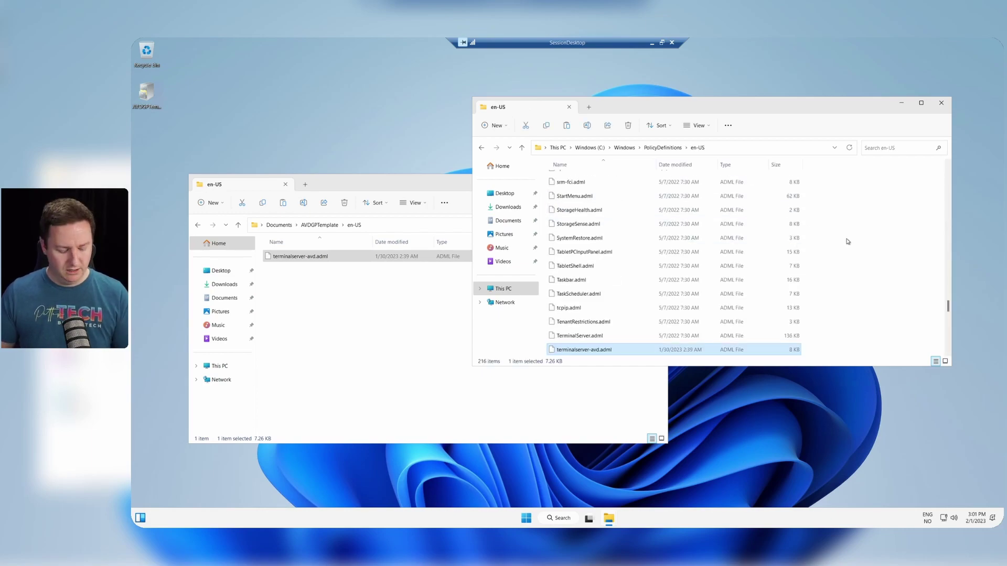
- Launch Edit group policy from a Start search for 'group' and enlarge its window
key("super")
type("group")
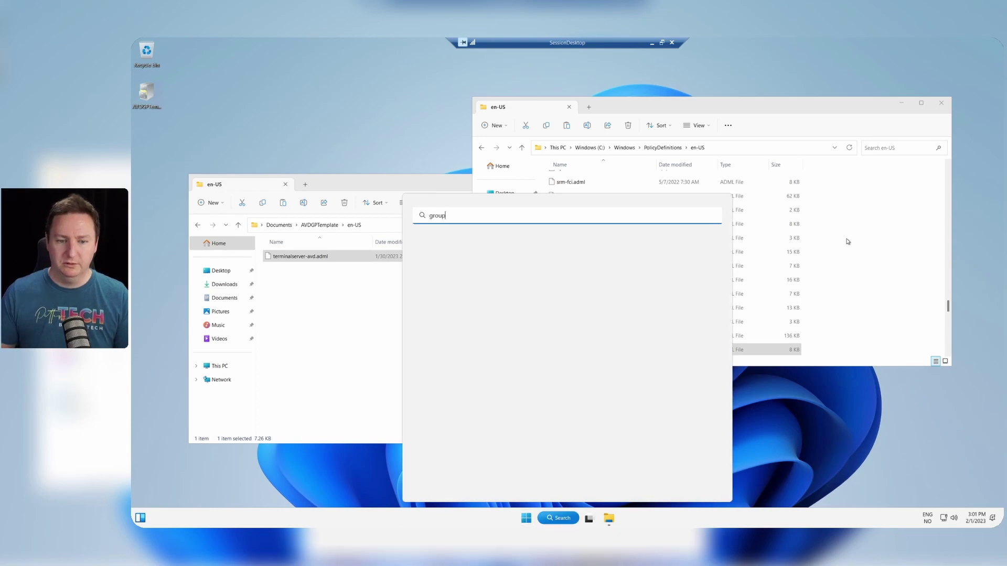
left_click(465, 281)
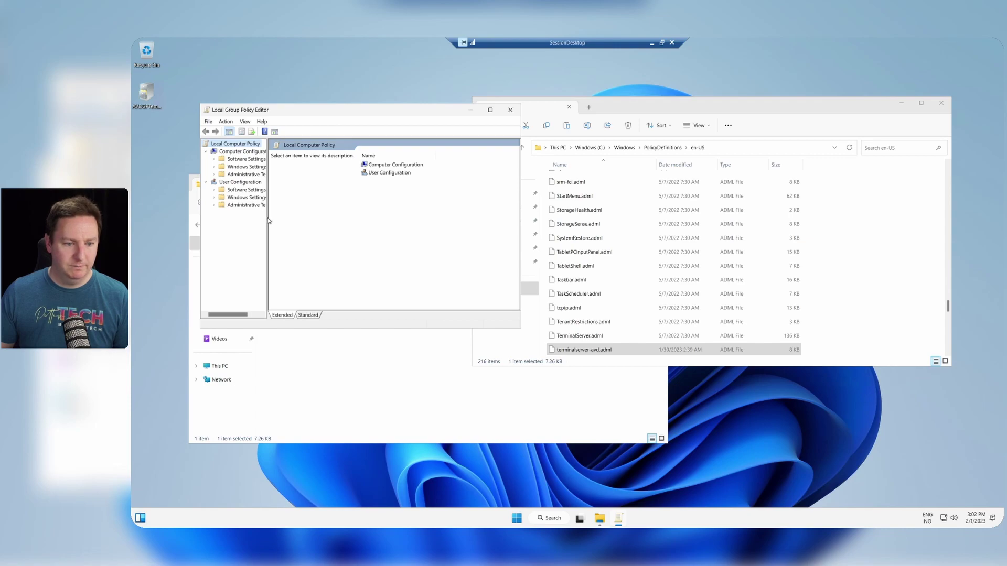
left_click_drag(269, 221, 316, 221)
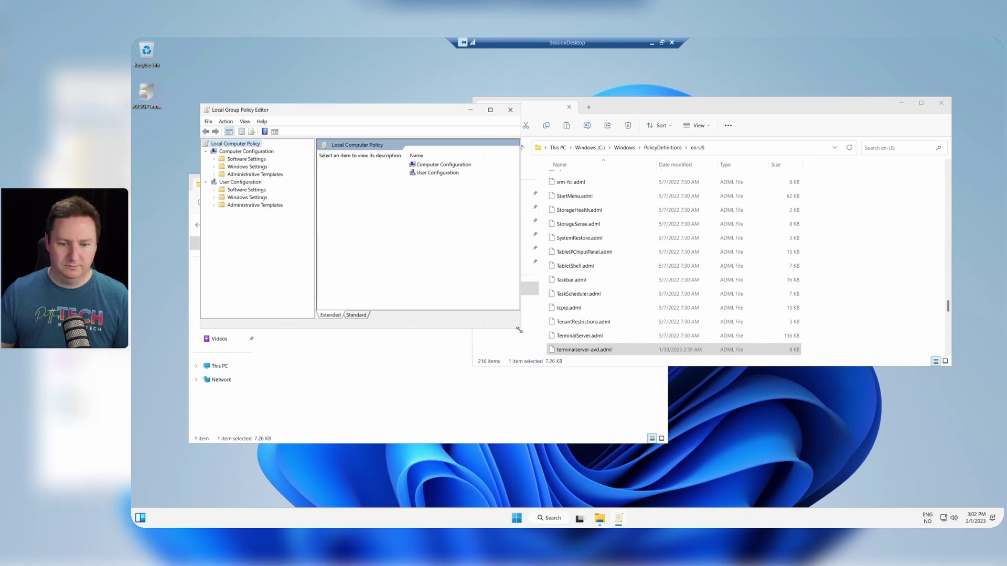
left_click_drag(519, 330, 740, 393)
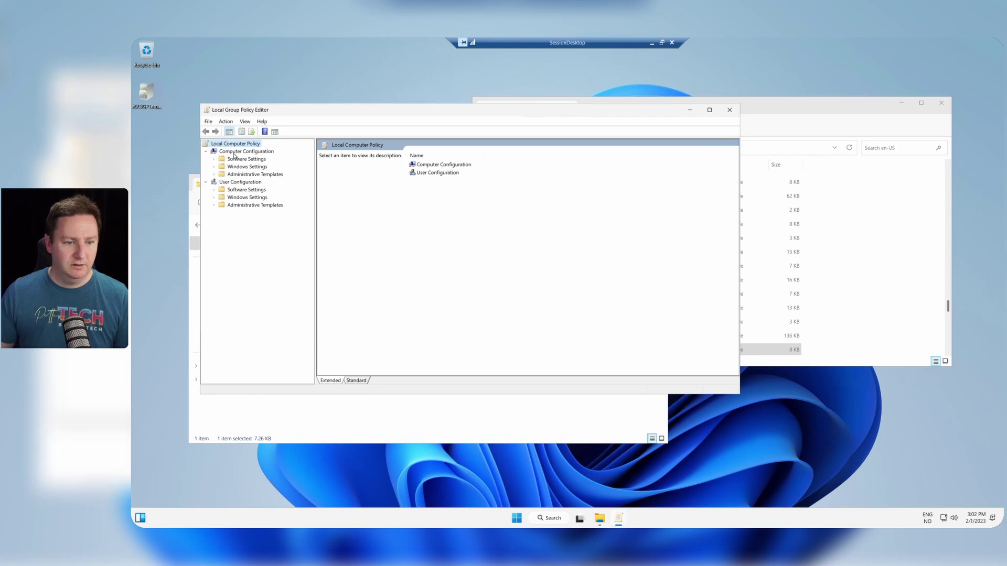
- Expand Administrative Templates to Remote Desktop Session Host > Azure Virtual Desktop and select Enable watermarking
left_click(214, 176)
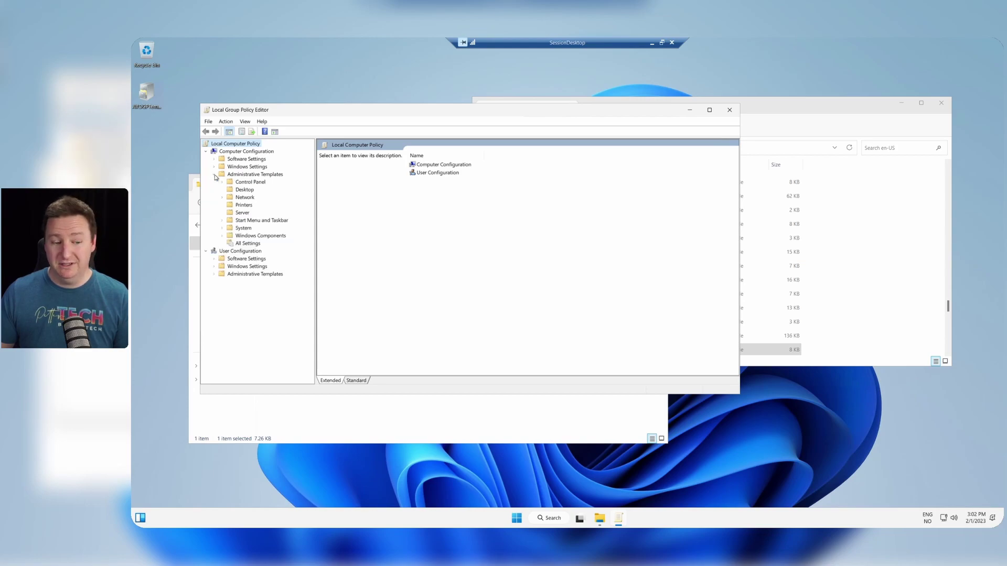
left_click(222, 236)
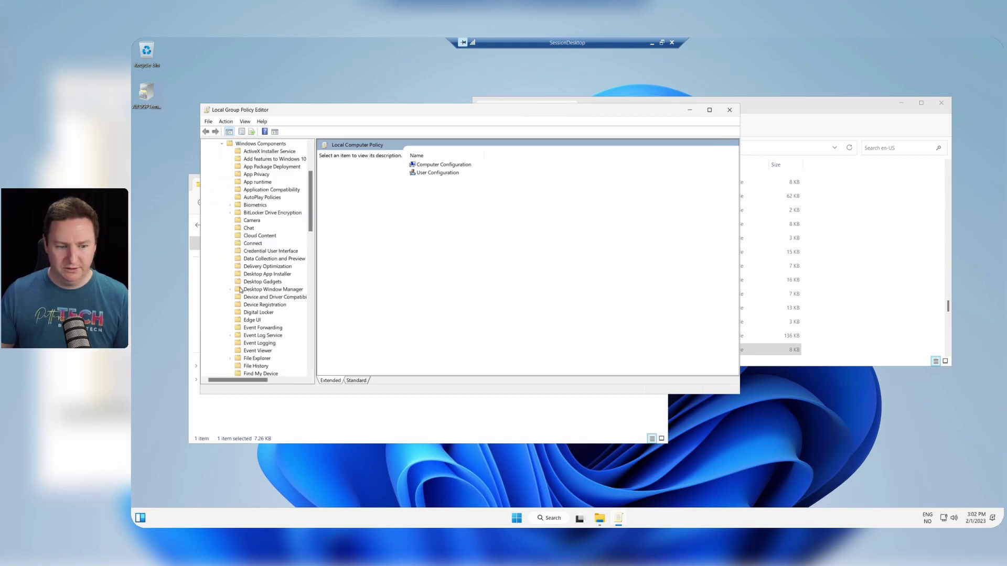
scroll(261, 301, "down", 5)
scroll(260, 301, "down", 7)
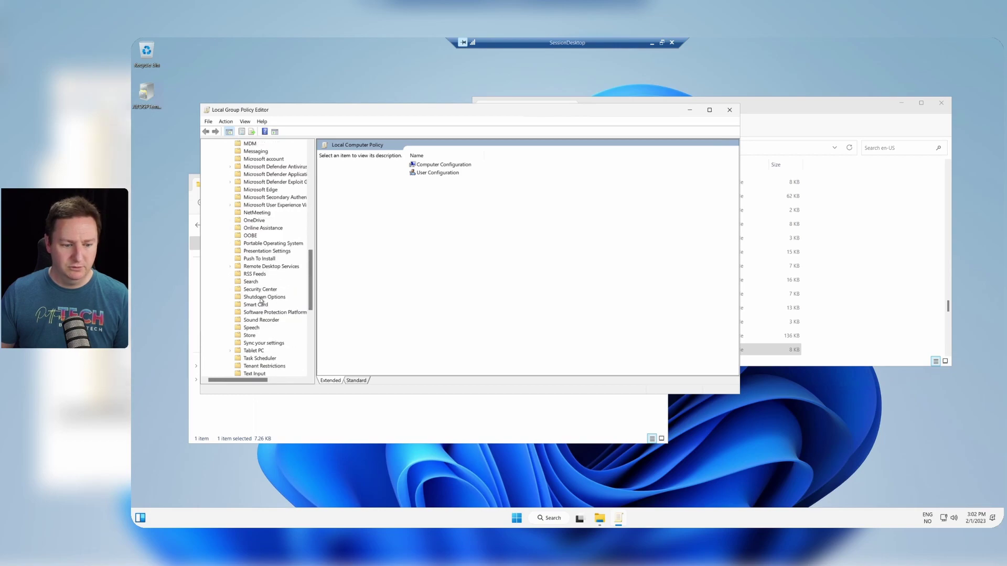
left_click(230, 267)
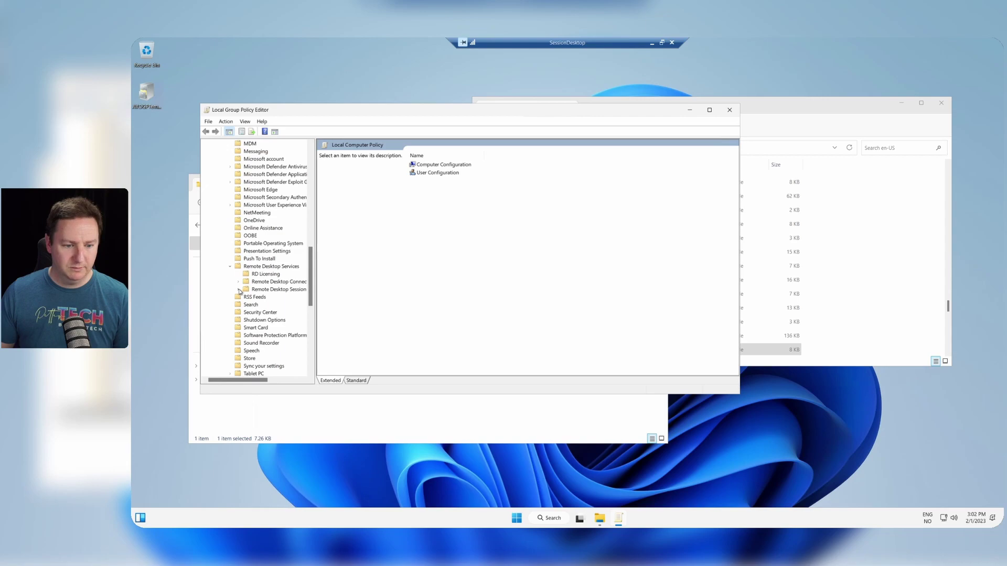
left_click(239, 290)
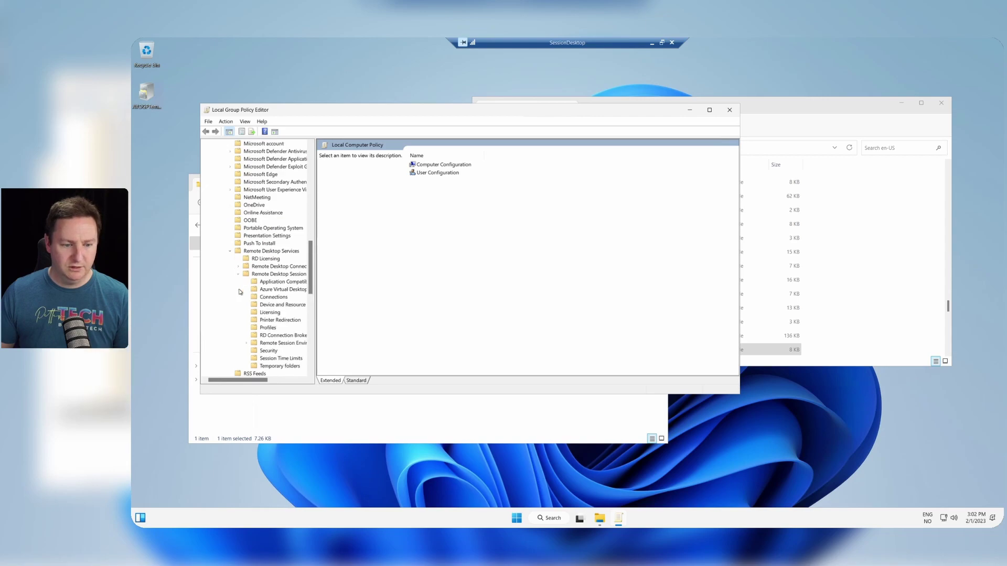
left_click(278, 290)
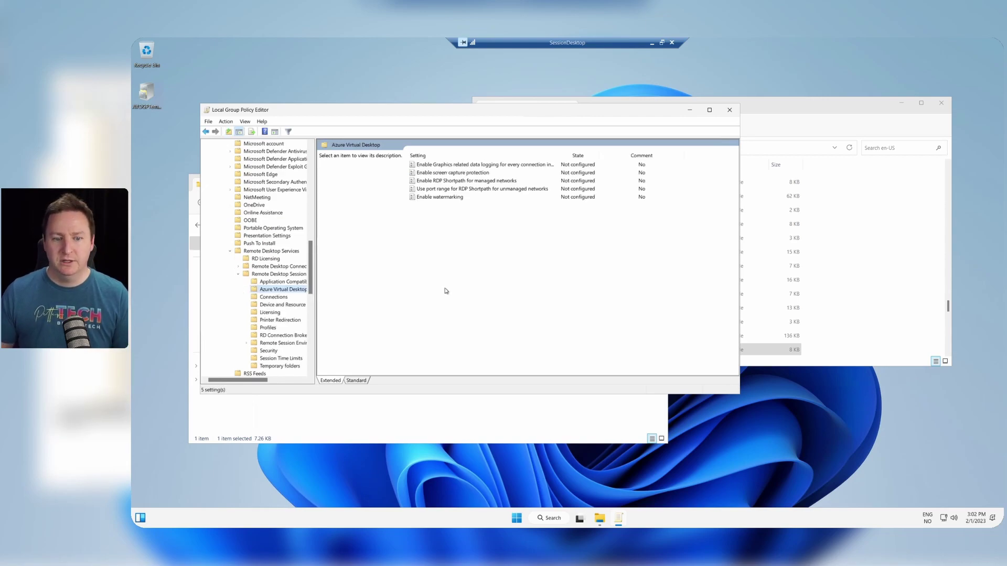
left_click(433, 198)
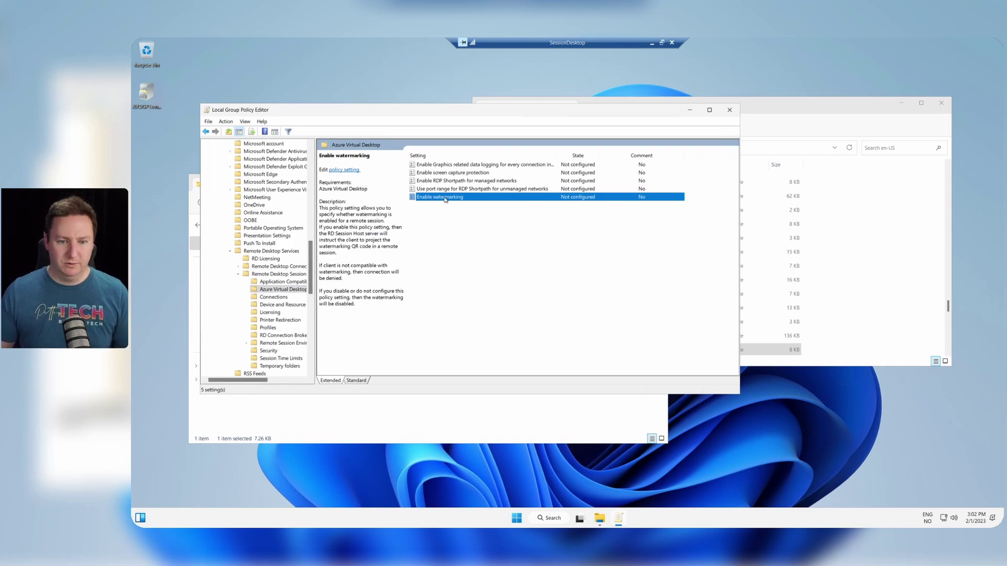
- Enable watermarking with QR scale 4, opacity 2000, grid box 320×180
double_click(444, 198)
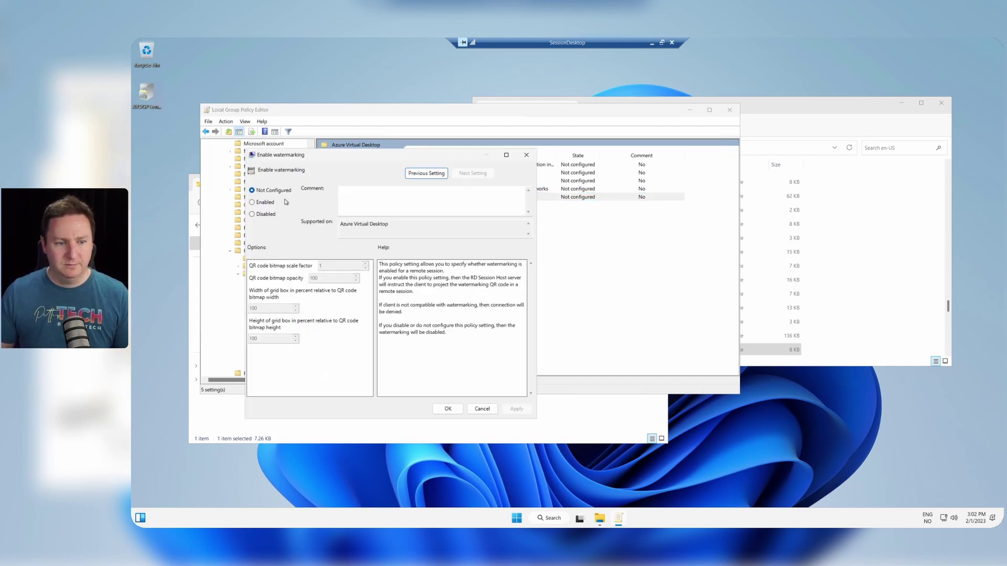
left_click(252, 202)
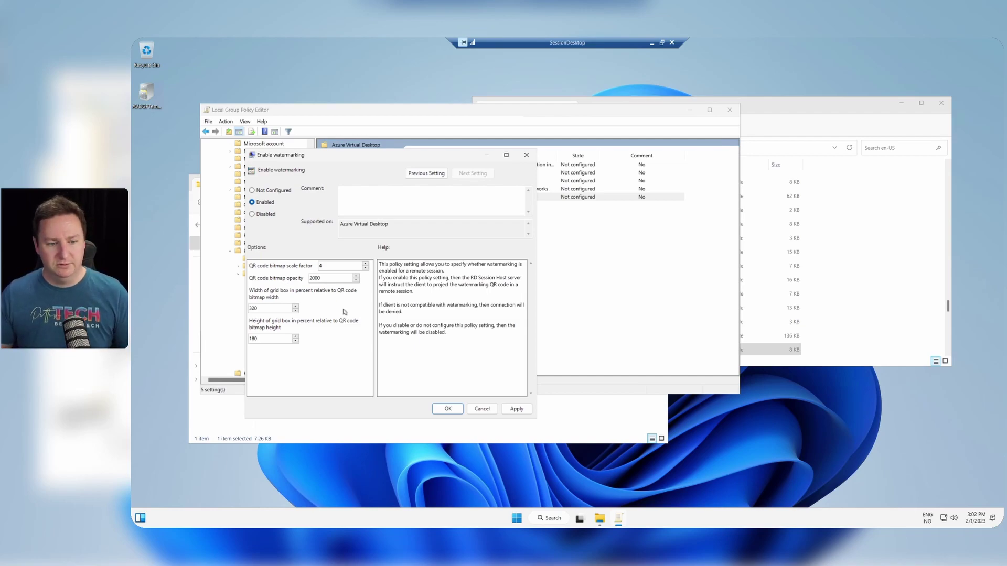
left_click(448, 408)
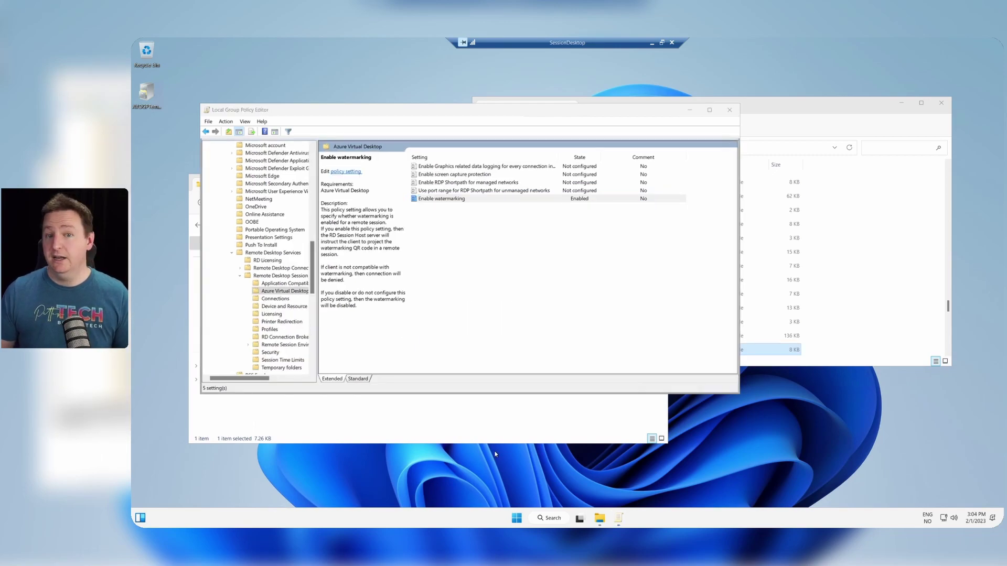
- Restart the remote computer from the Start button's shut down options
right_click(516, 519)
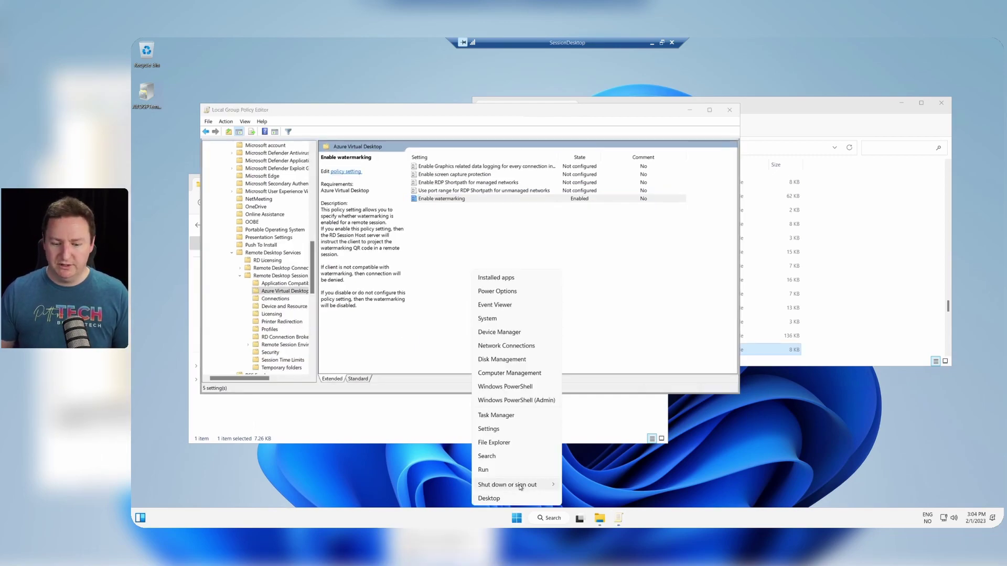
mouse_move(524, 481)
left_click(583, 482)
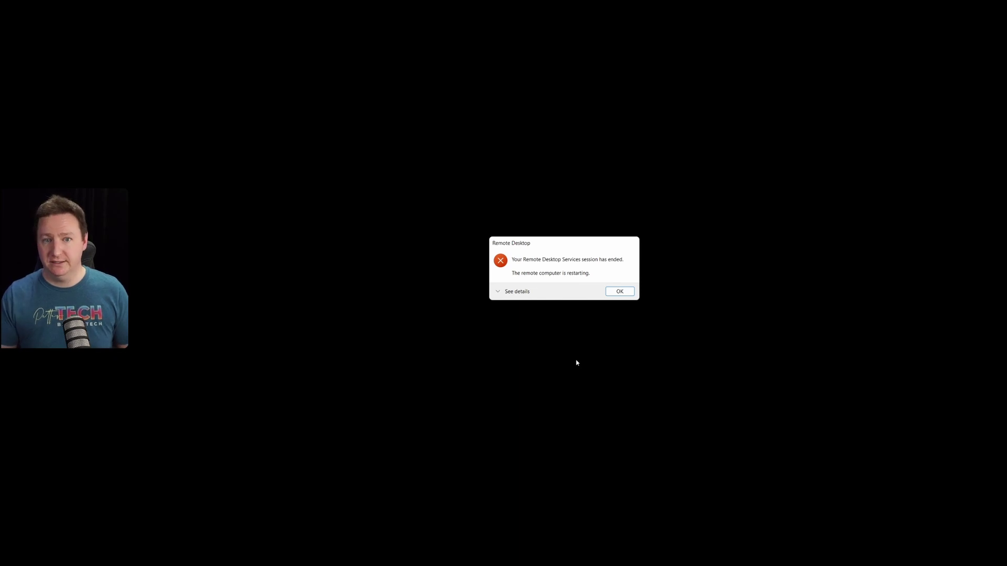
- Open the AVD Insights configuration workbook and select the law-WatermarkDemo Log Analytics workspace
left_click(620, 292)
left_click(286, 44)
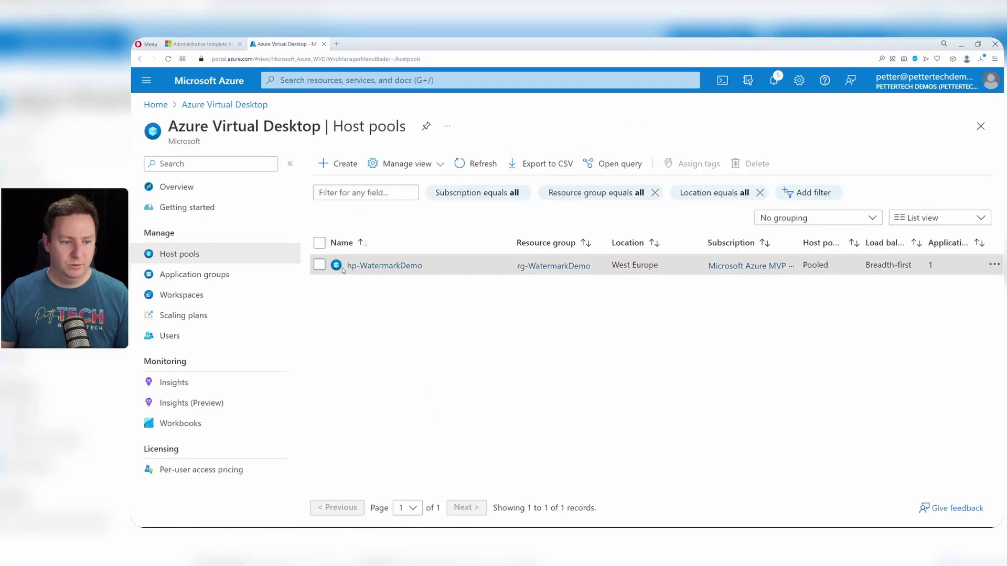
left_click(208, 384)
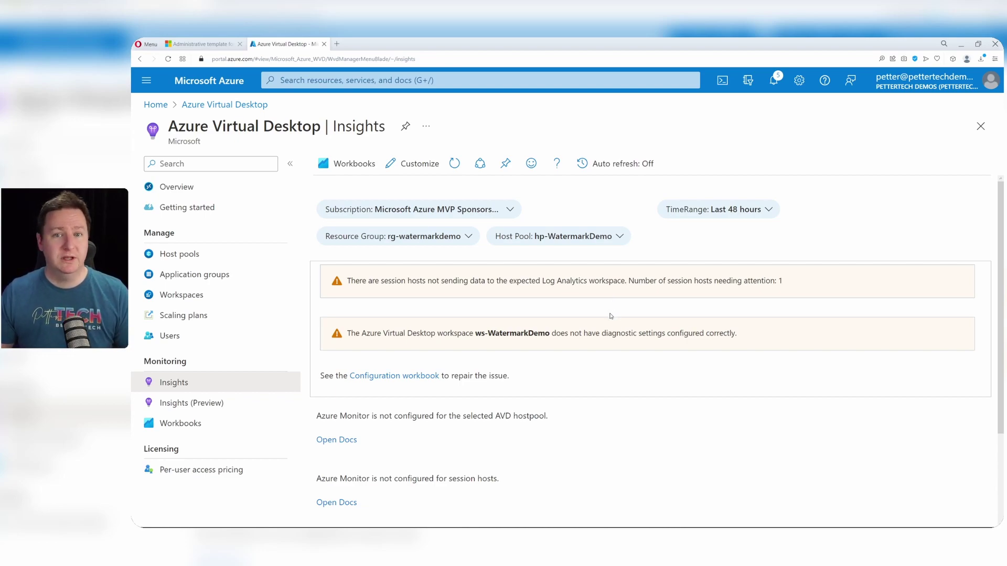
left_click(381, 377)
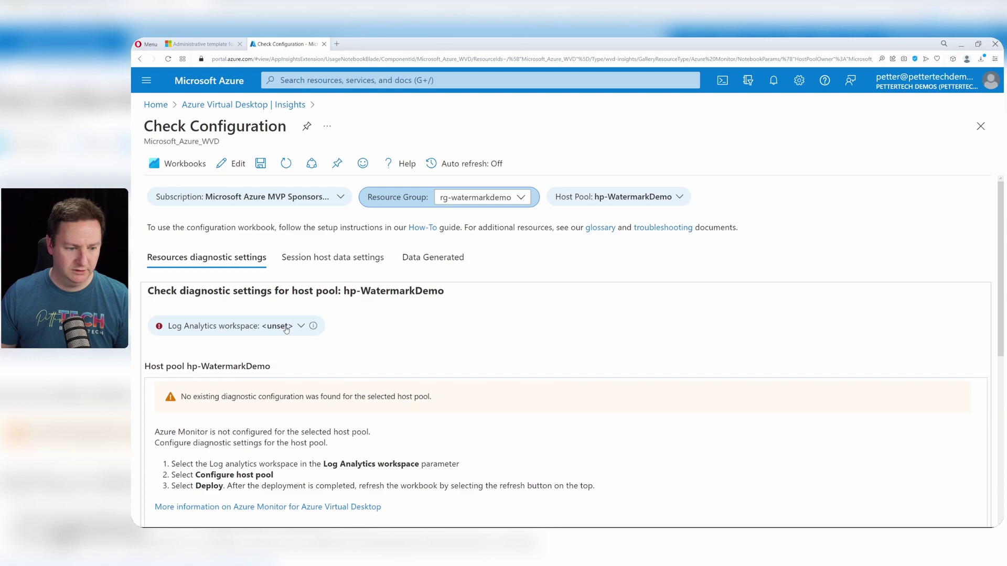
left_click(285, 328)
left_click(289, 327)
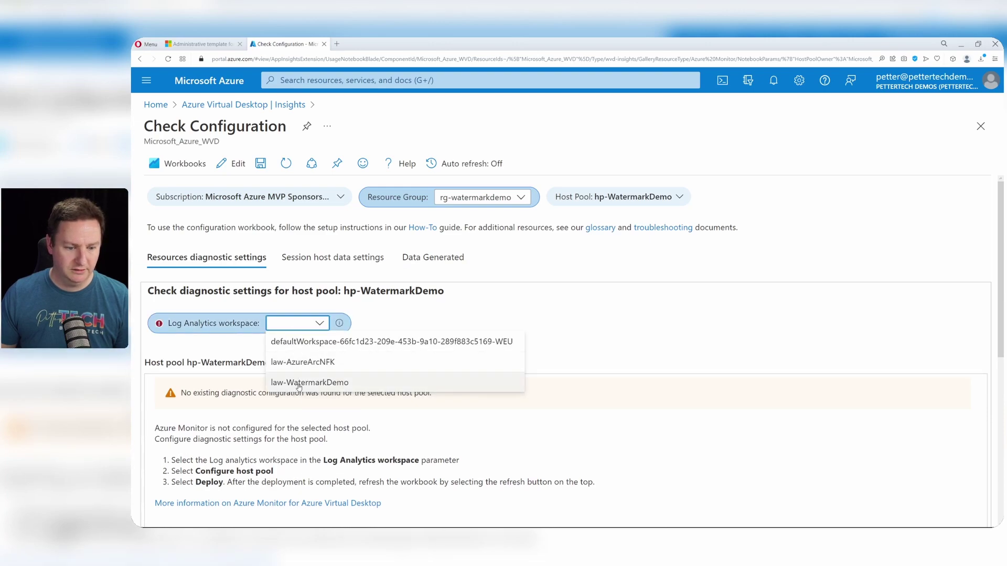
left_click(296, 384)
- Deploy diagnostic settings for workspace ws-WatermarkDemo and host pool hp-WatermarkDemo
scroll(297, 386, "down", 5)
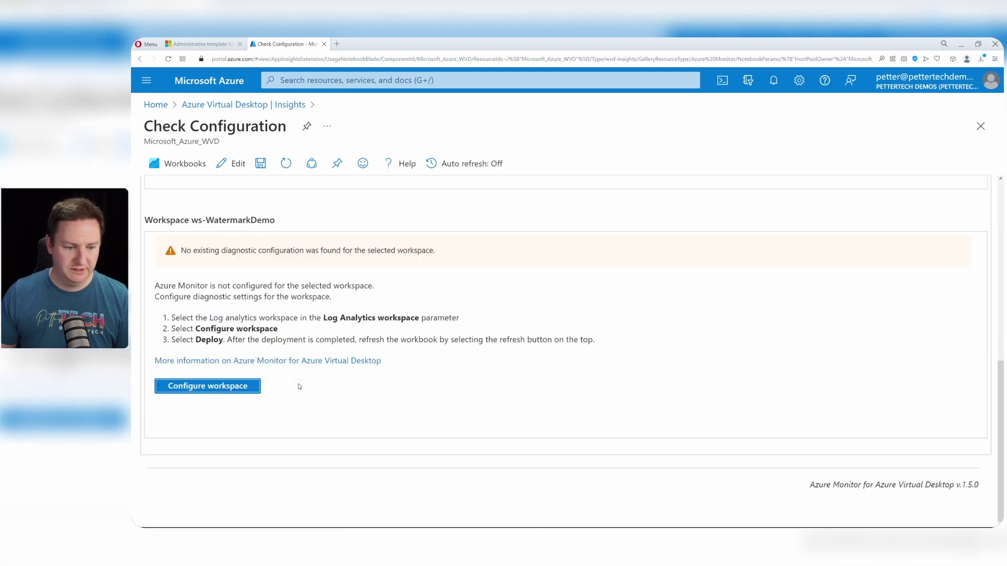
left_click(199, 388)
left_click(187, 508)
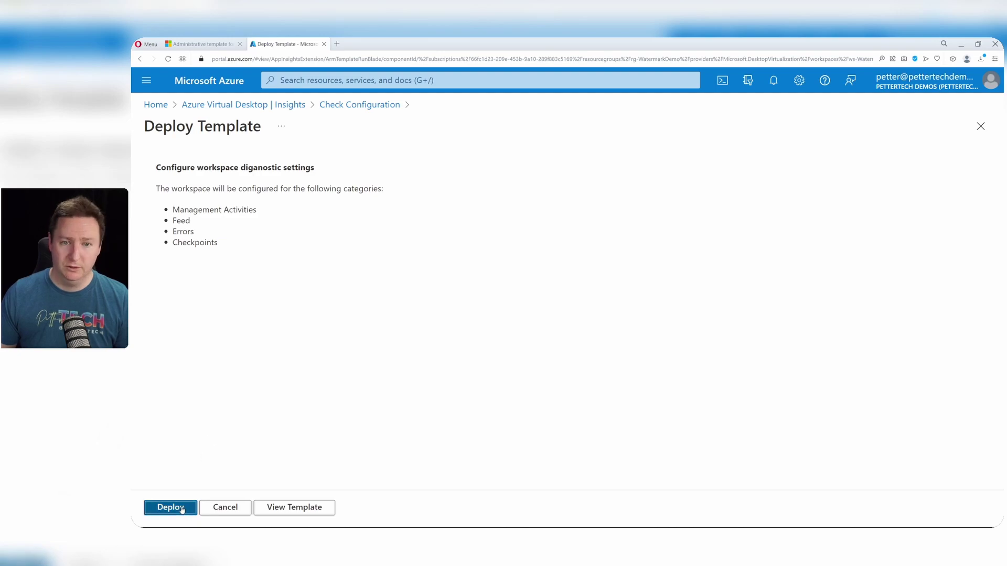
scroll(362, 294, "up", 5)
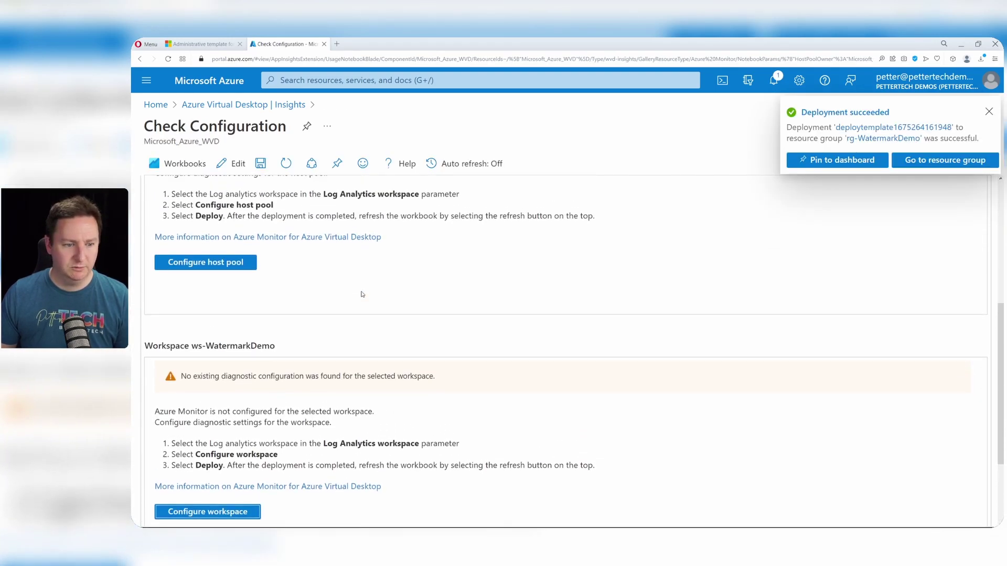
left_click(198, 400)
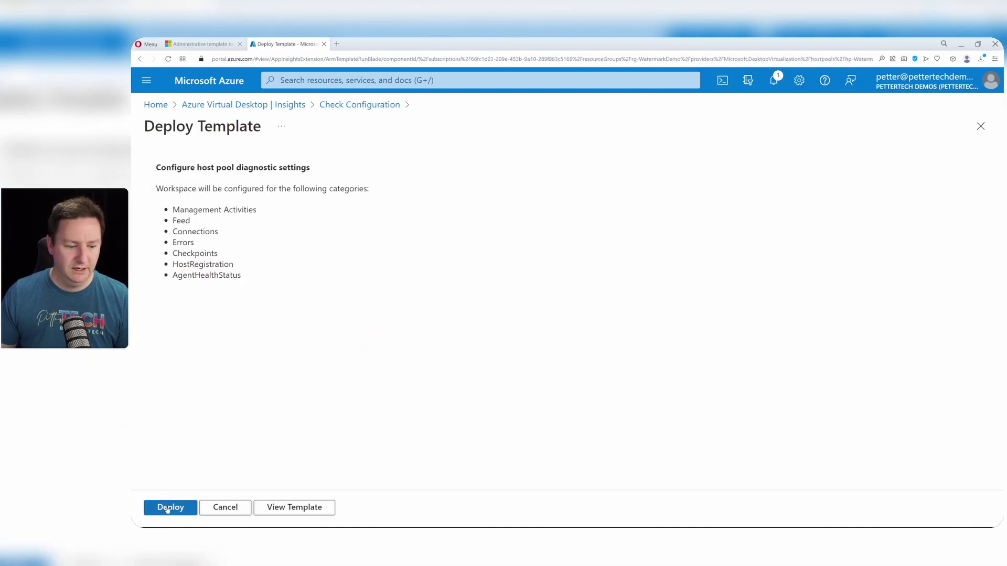
left_click(169, 508)
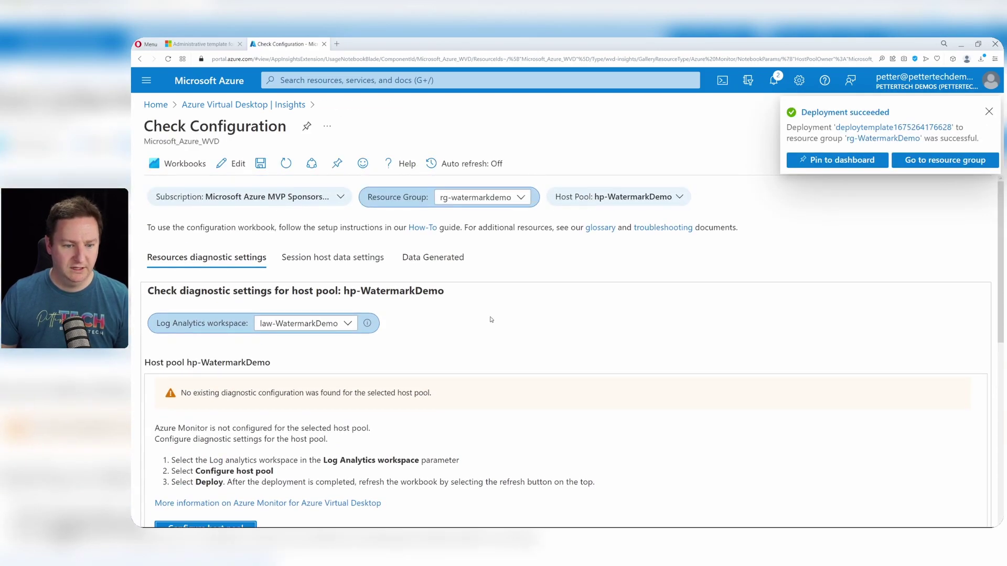
- Choose law-WatermarkDemo for session host data and deploy adding the host to it
left_click(329, 259)
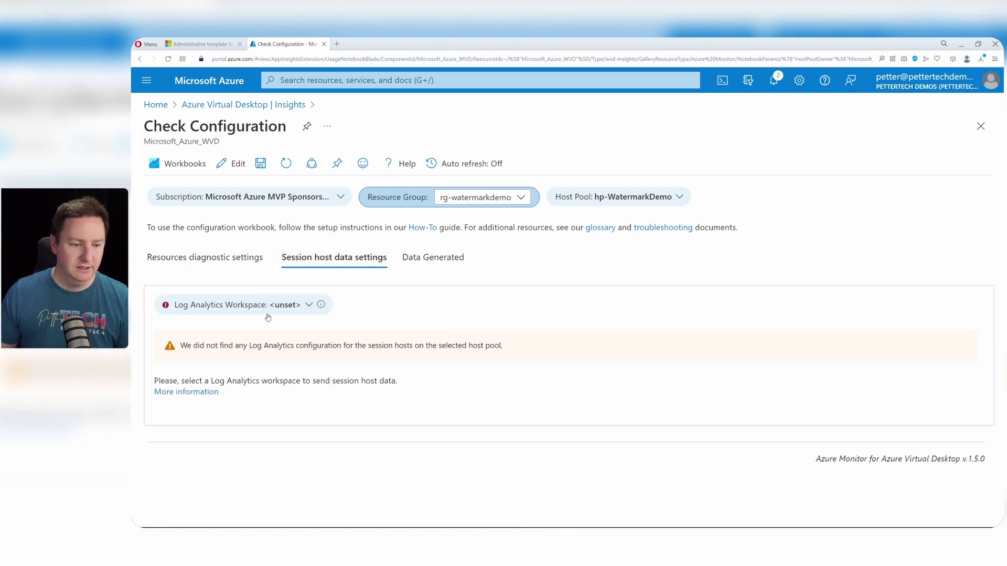
left_click(296, 311)
left_click(309, 302)
left_click(301, 364)
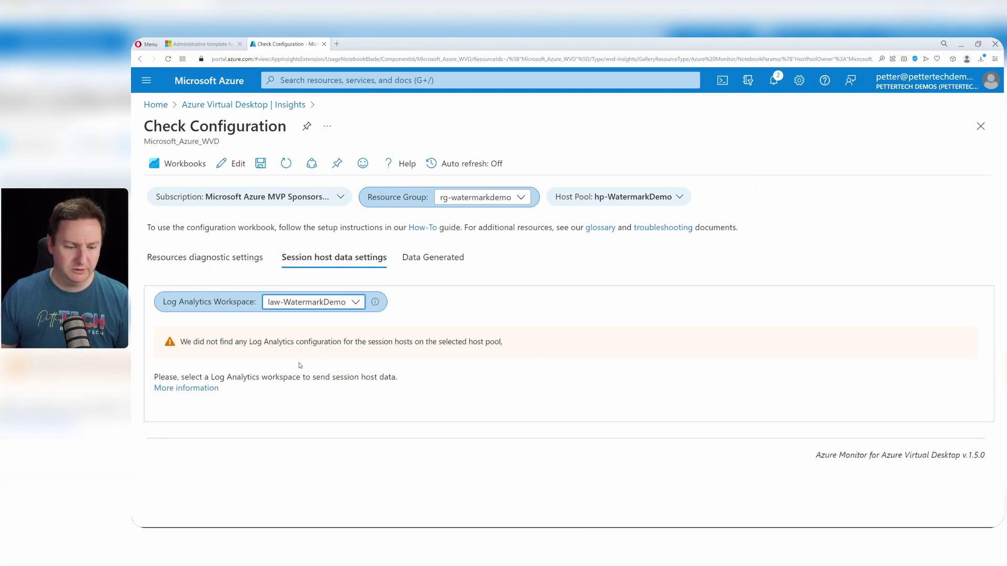
scroll(297, 363, "down", 3)
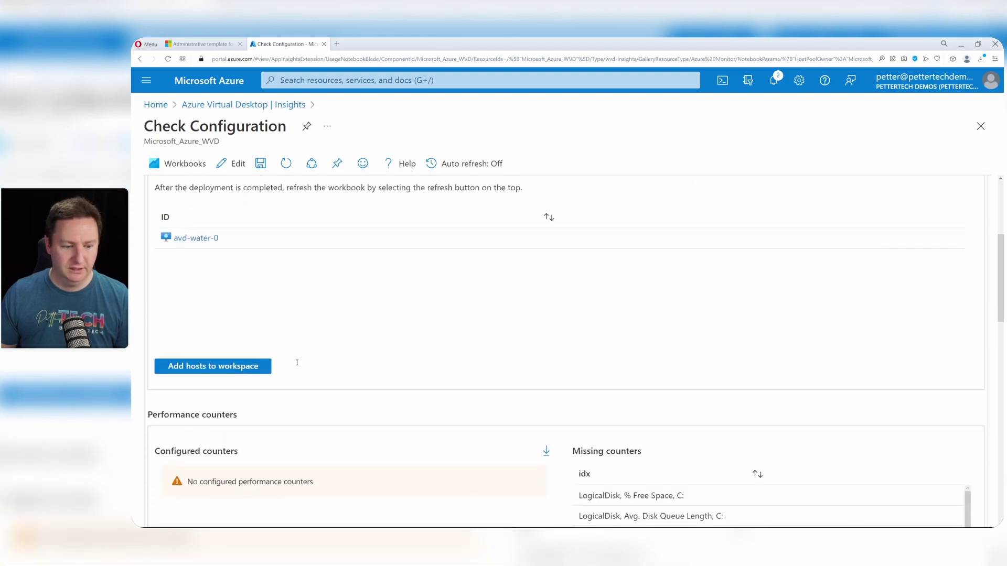
left_click(218, 365)
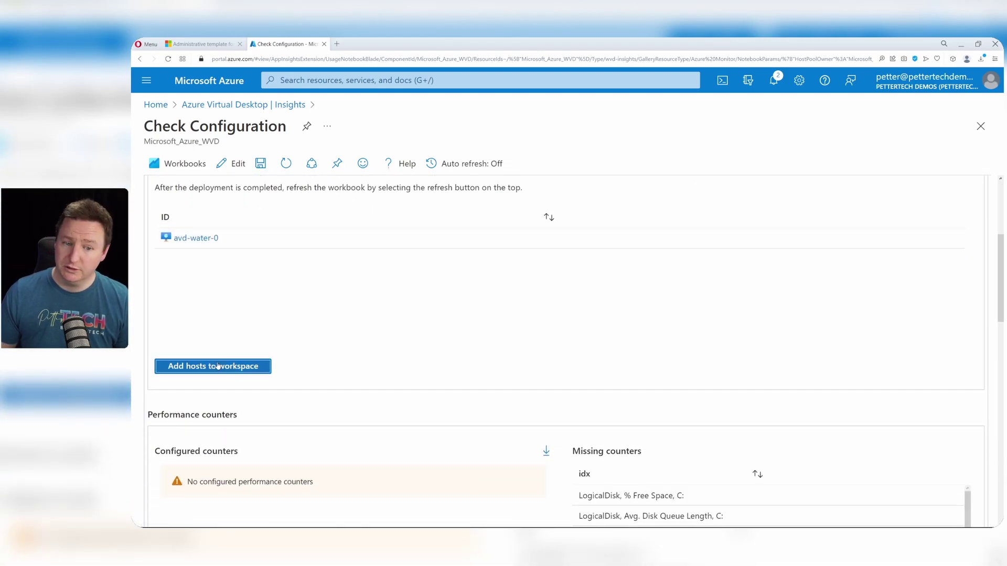
left_click(175, 510)
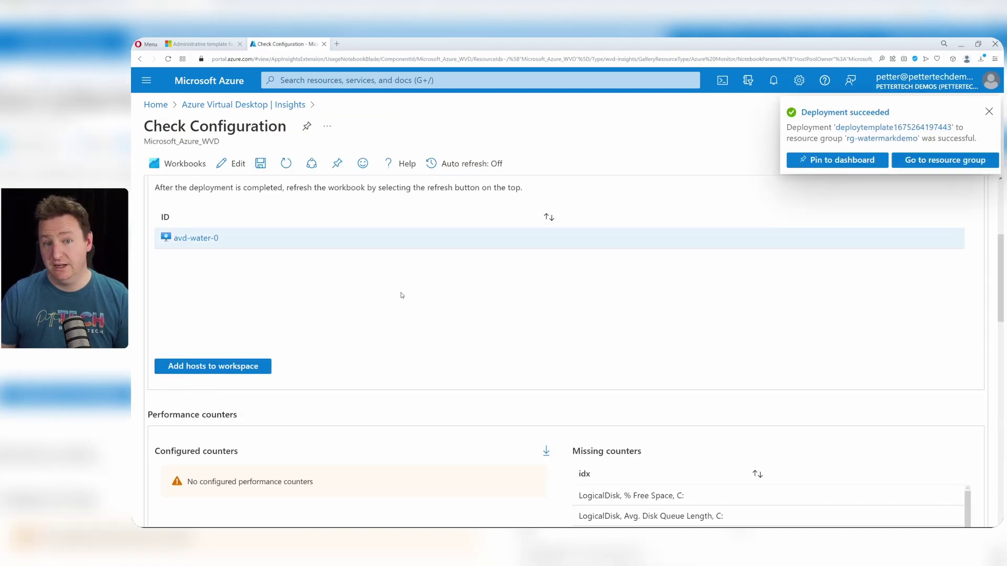
- Apply the missing performance counters and deploy the required Windows event logs
scroll(401, 295, "down", 7)
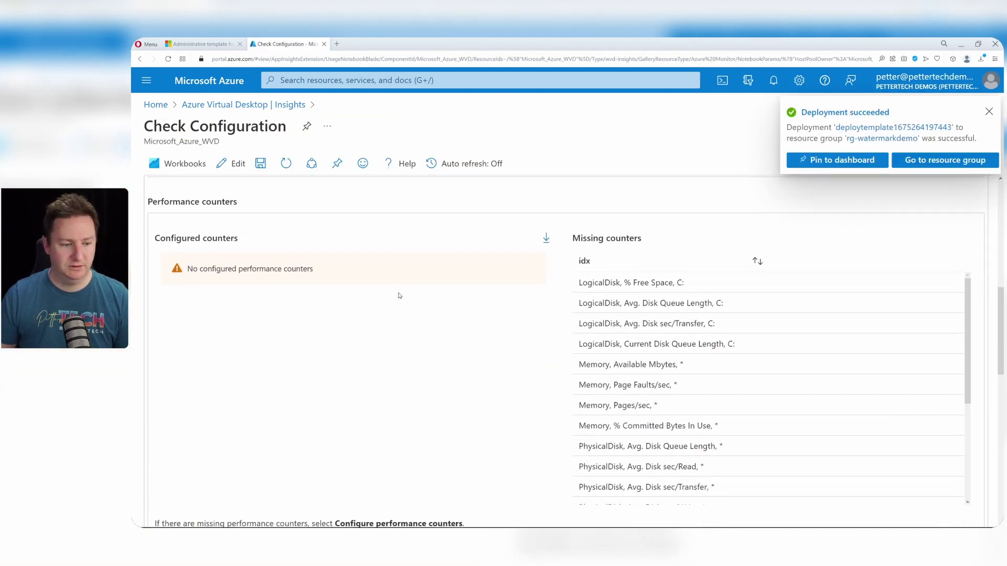
left_click(271, 393)
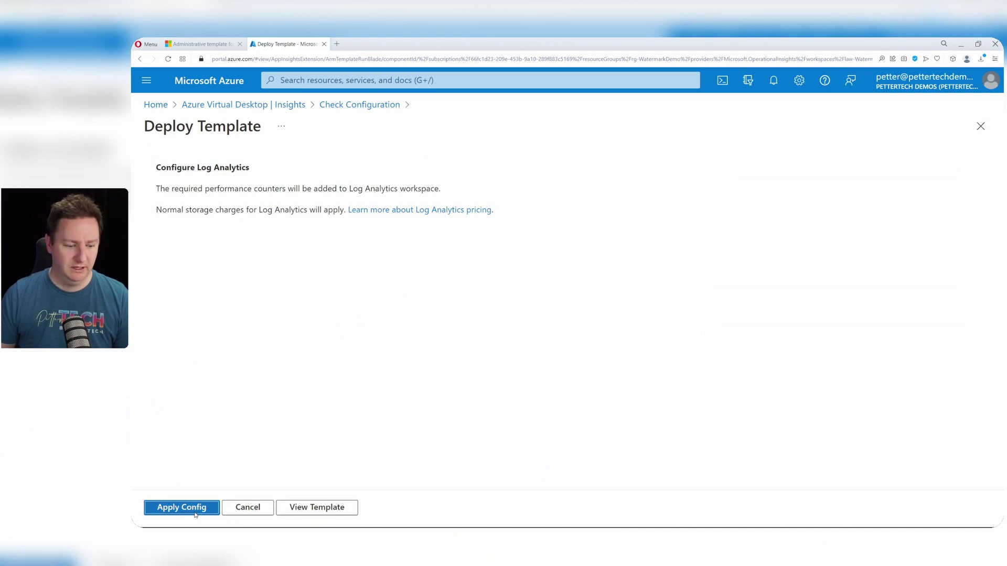
left_click(213, 513)
scroll(474, 259, "down", 4)
scroll(475, 259, "down", 4)
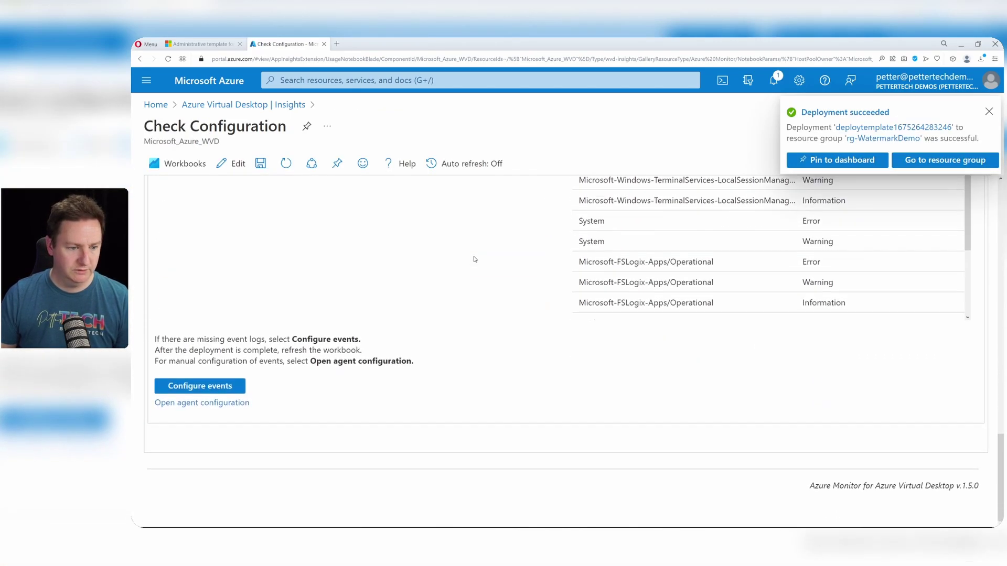
left_click(215, 389)
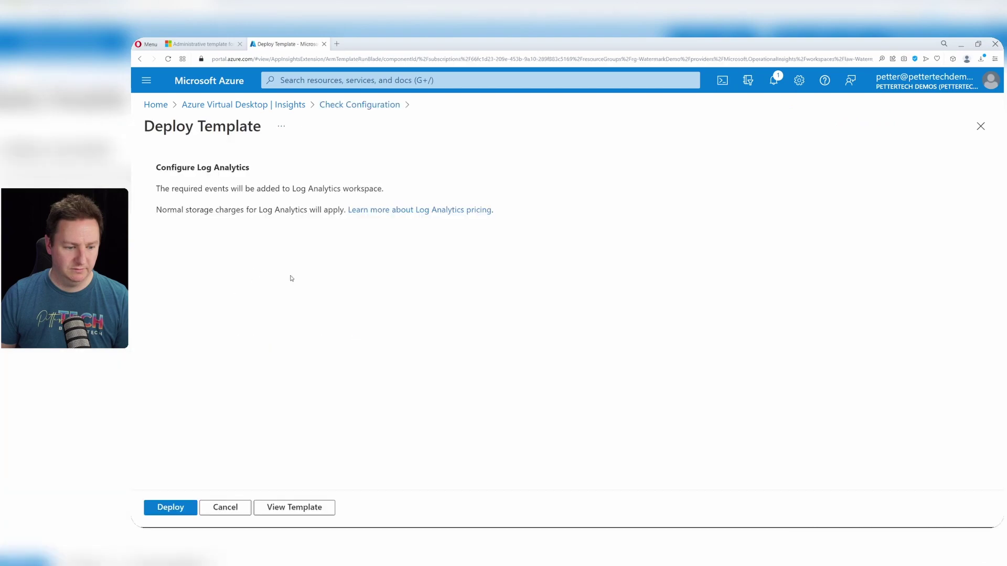
left_click(173, 512)
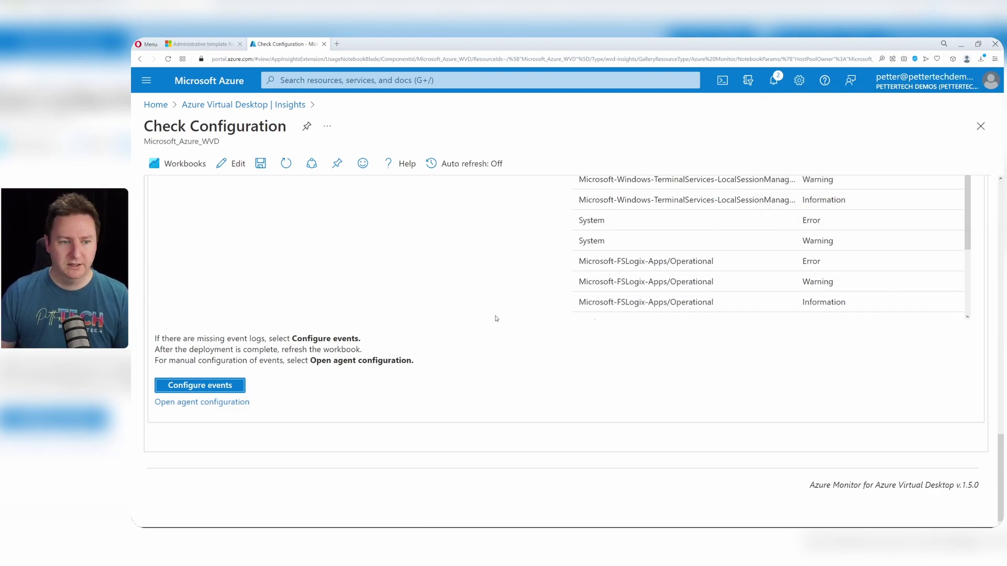
- Return to Azure Virtual Desktop Insights for hp-WatermarkDemo and refresh it to clear the configuration warnings
left_click(264, 107)
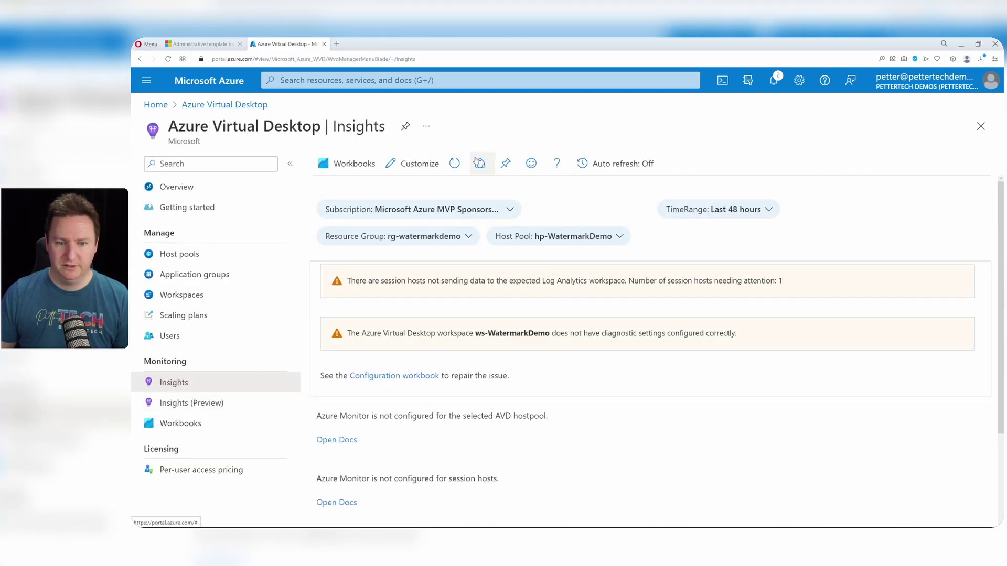
left_click(456, 163)
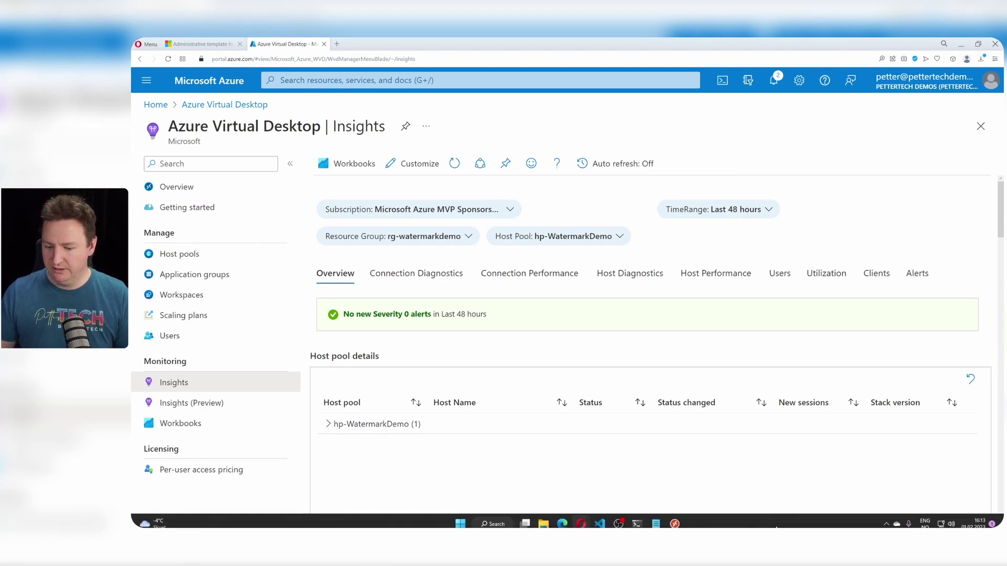
- Connect to SessionDesktop in the Remote Desktop client, signing in with a different local account
left_click(675, 519)
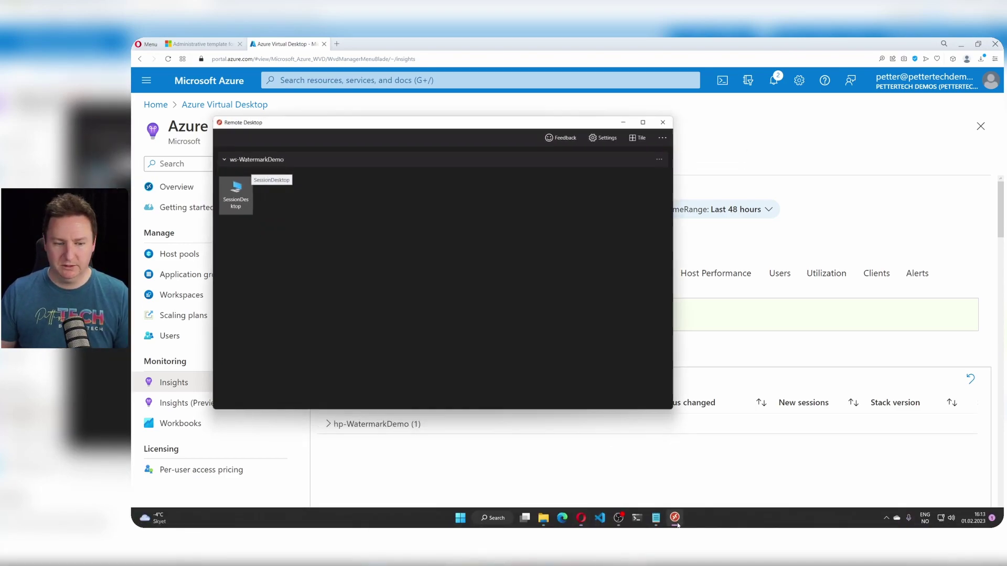
double_click(238, 196)
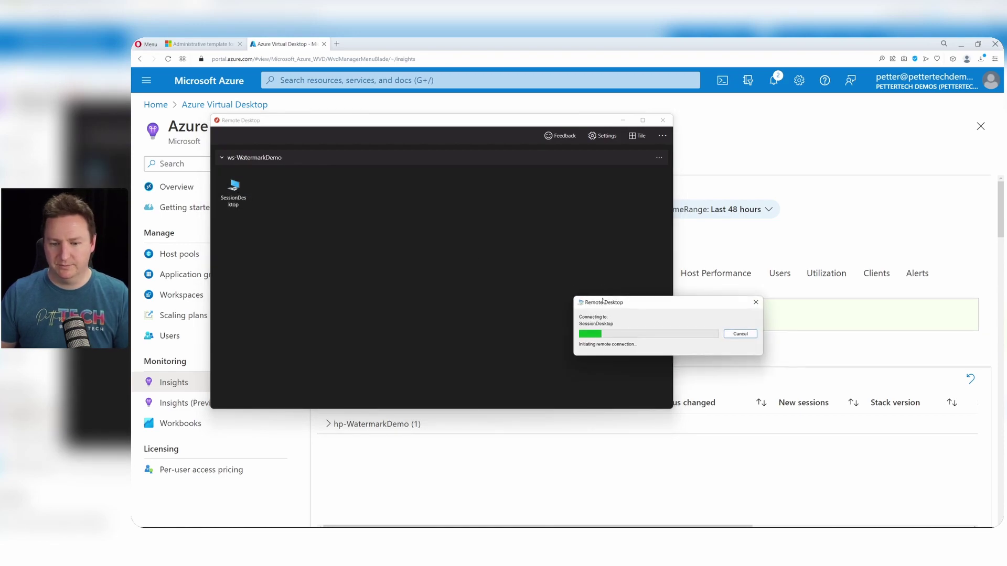
left_click(503, 324)
left_click(542, 372)
type(".\\pettertech")
key("Tab")
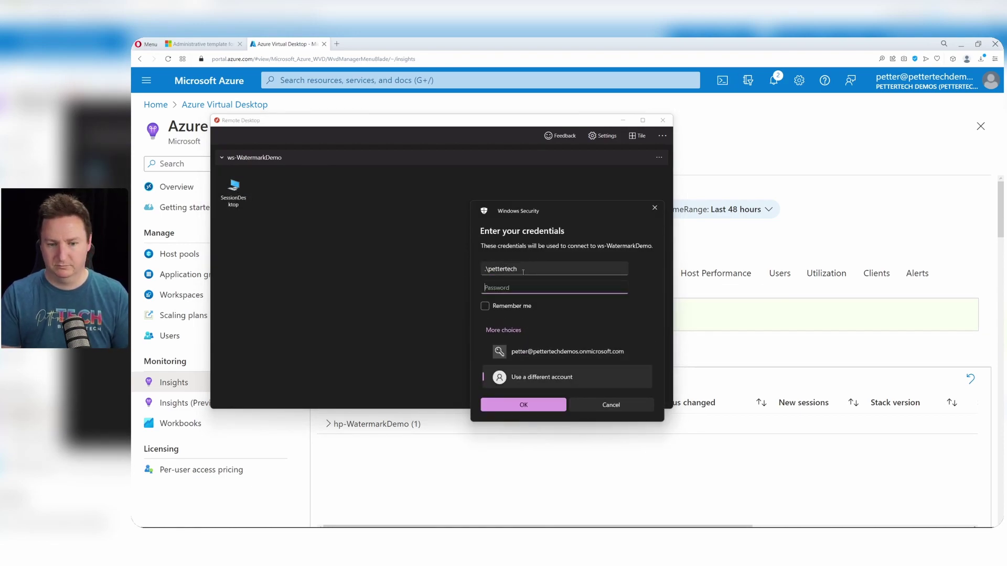
type("*********")
key("Return")
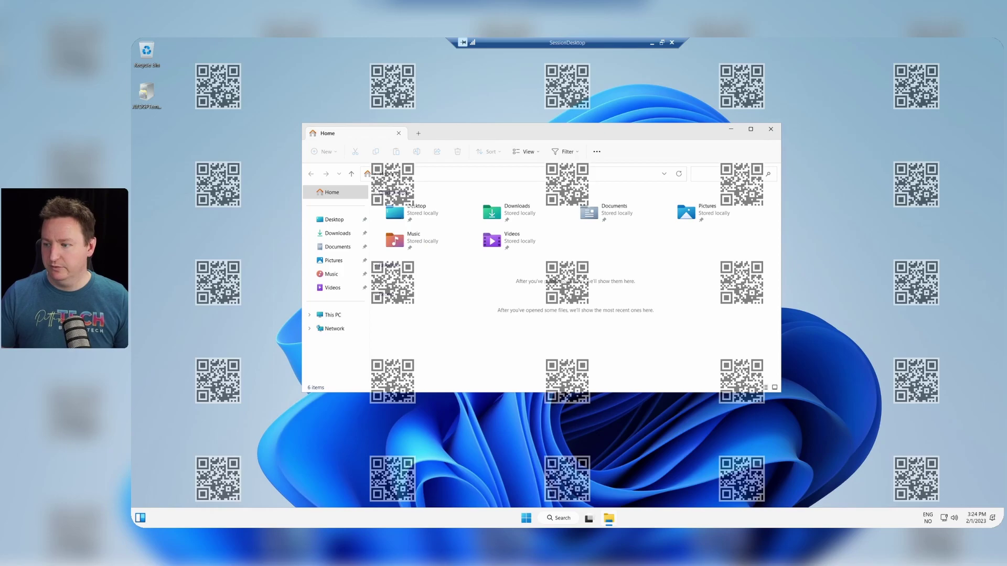
- Snip one watermark QR code to the clipboard and minimize the remote session
key("super+shift+s")
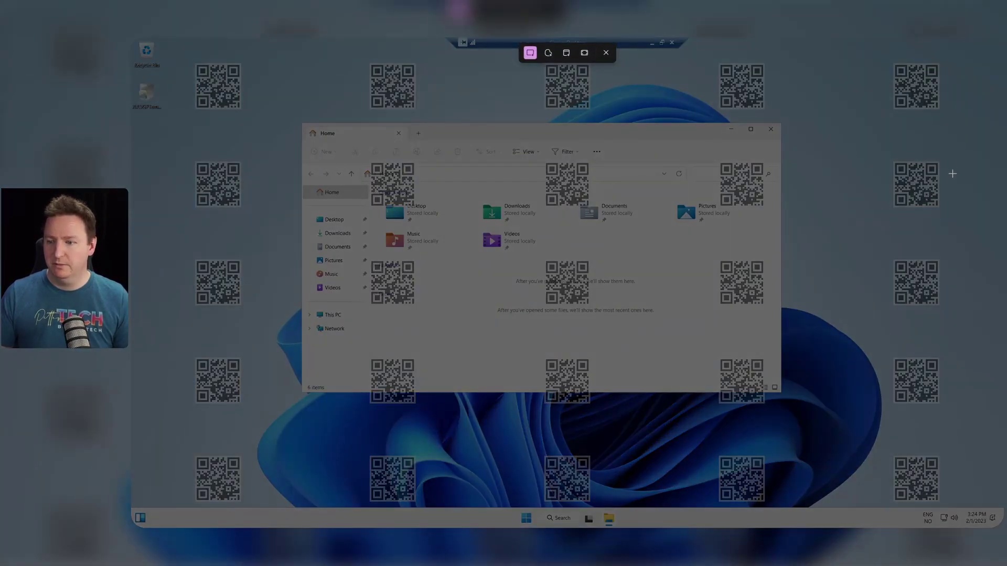
left_click_drag(968, 124, 838, 236)
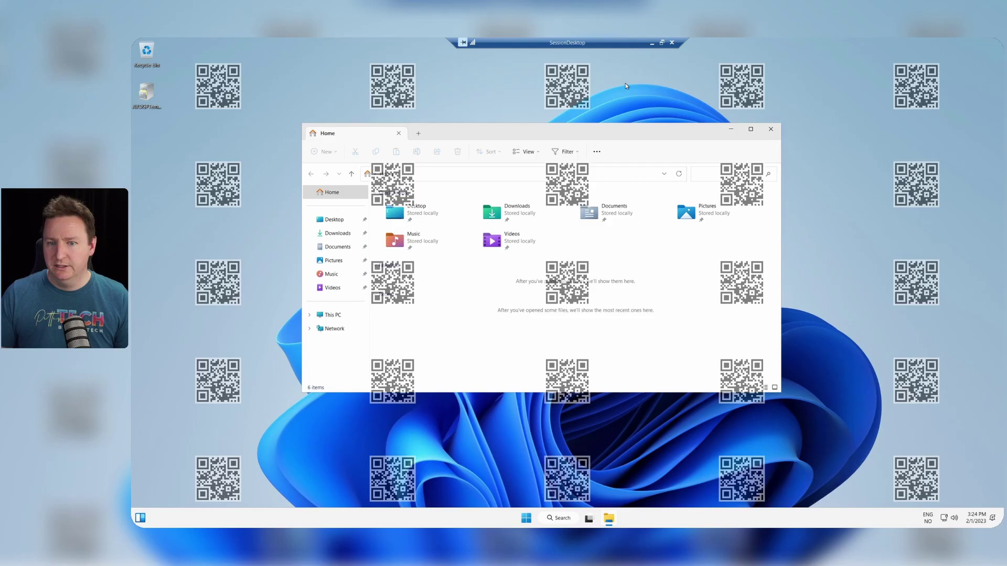
left_click(652, 42)
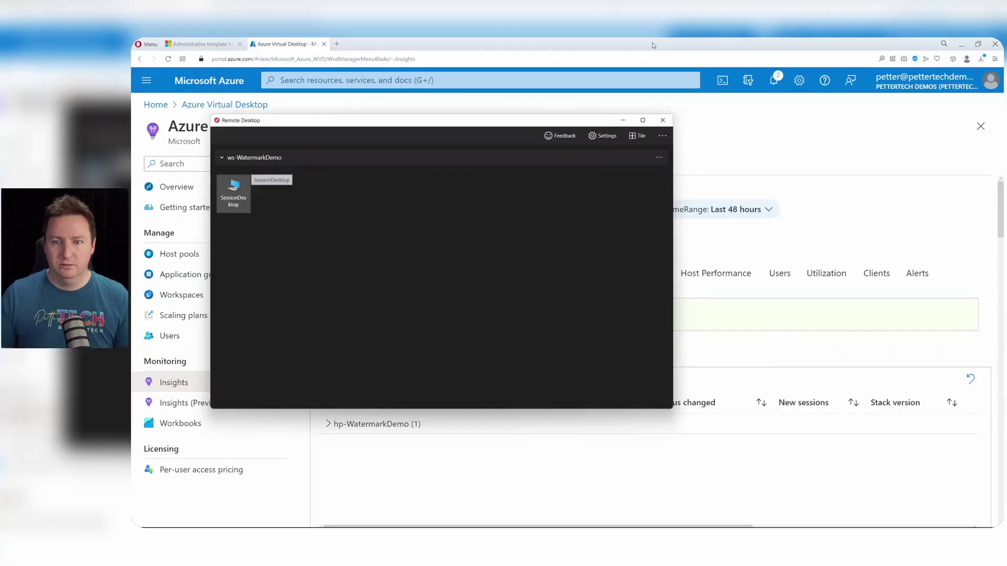
- Decode the clipboard QR image with the webqr.com file scanner in a new tab
left_click(338, 44)
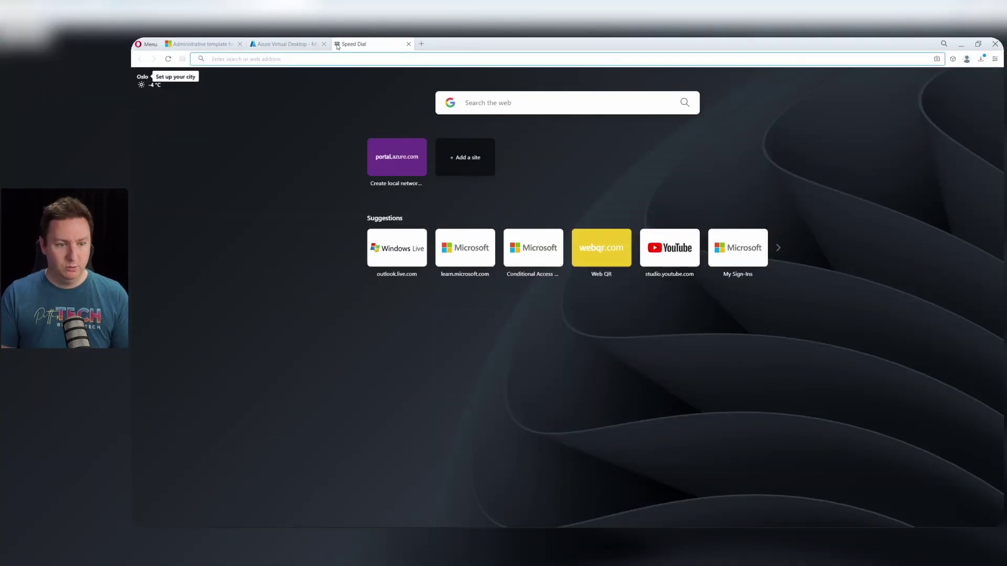
type("we")
key("Return")
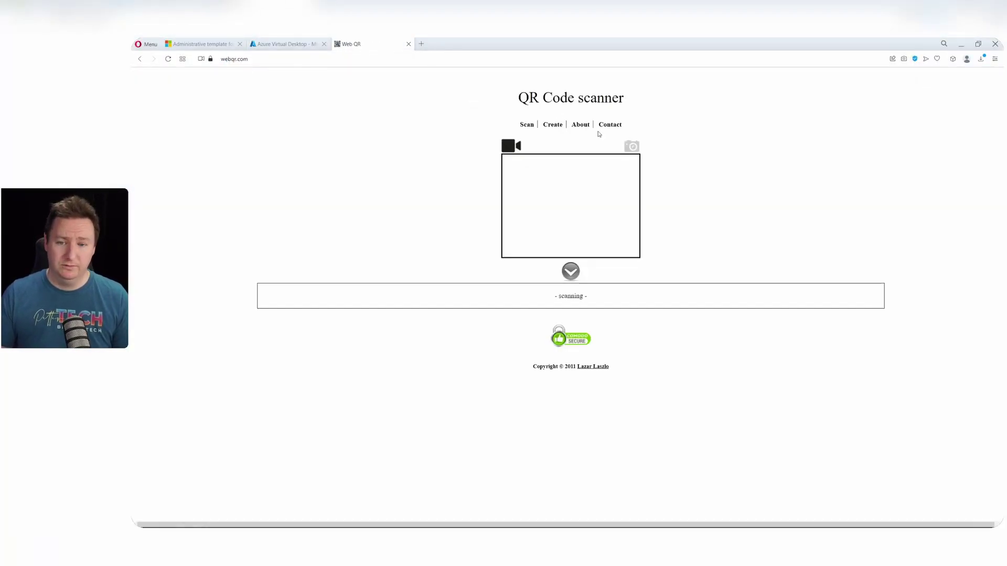
left_click(632, 147)
left_click(534, 216)
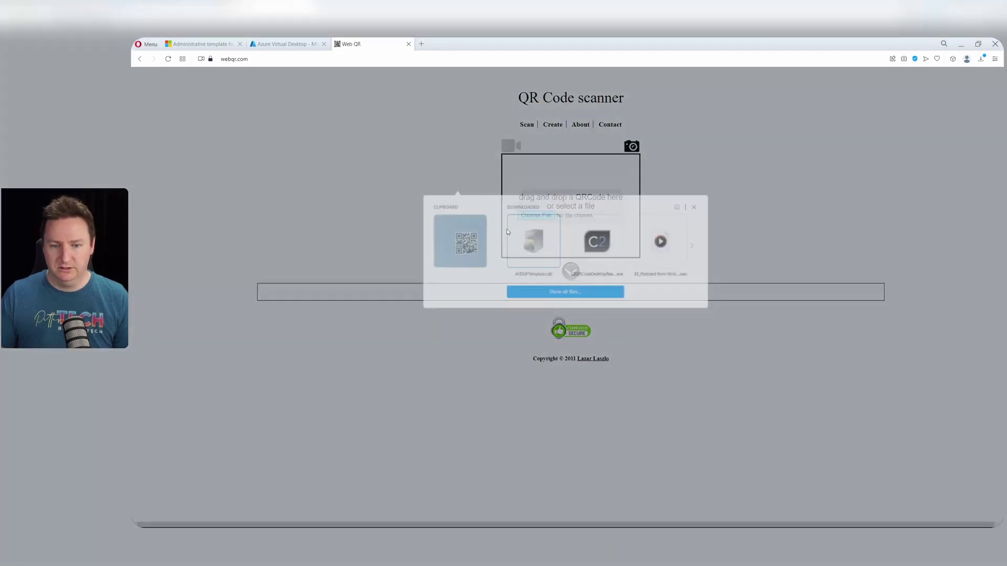
left_click(460, 241)
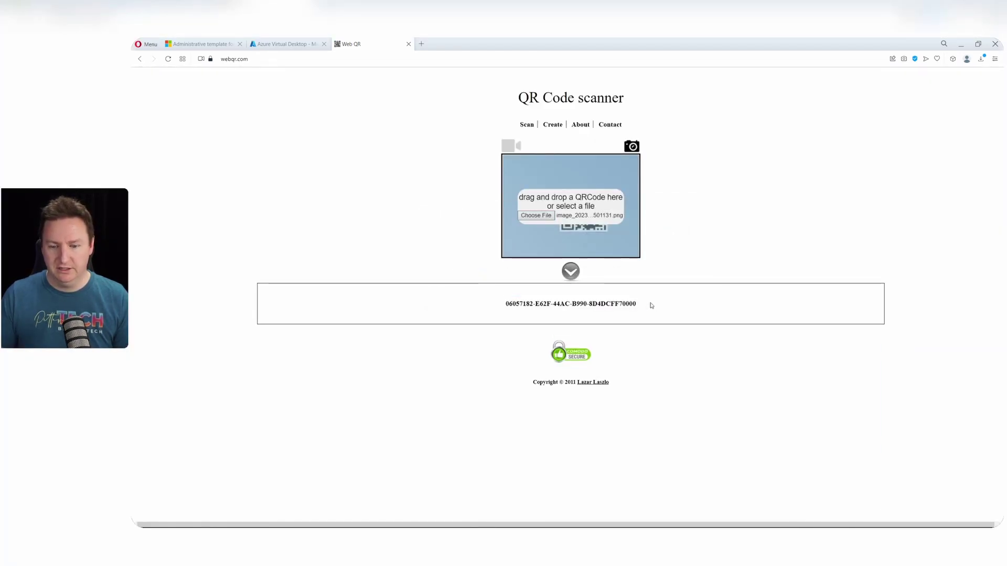
- Read connection ID 06057182-E62F-44AC-B990-8D4DCFF70000, then return to the Azure Insights tab
left_click_drag(650, 305, 499, 306)
left_click(572, 311)
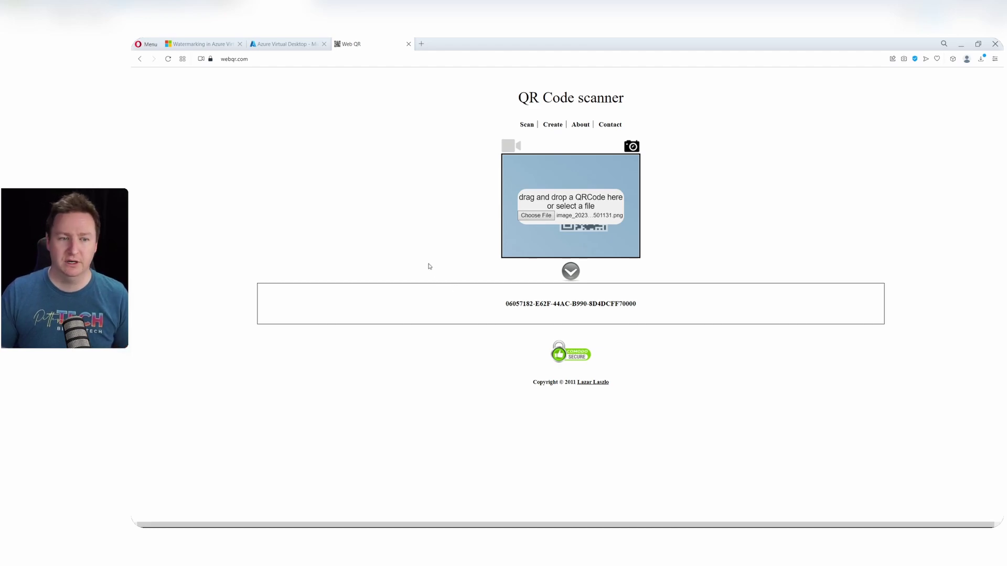
left_click(289, 47)
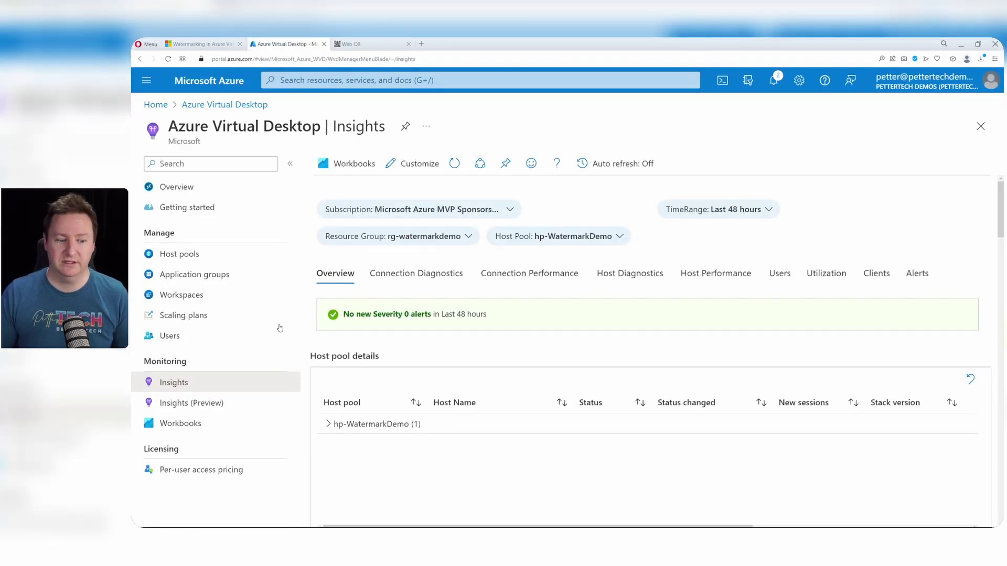
- Find connection 06057182-e62f-44ac-b990-8d4dcff7 at 4:24:36 PM and its user in Connection Diagnostics
left_click(412, 275)
scroll(651, 315, "down", 5)
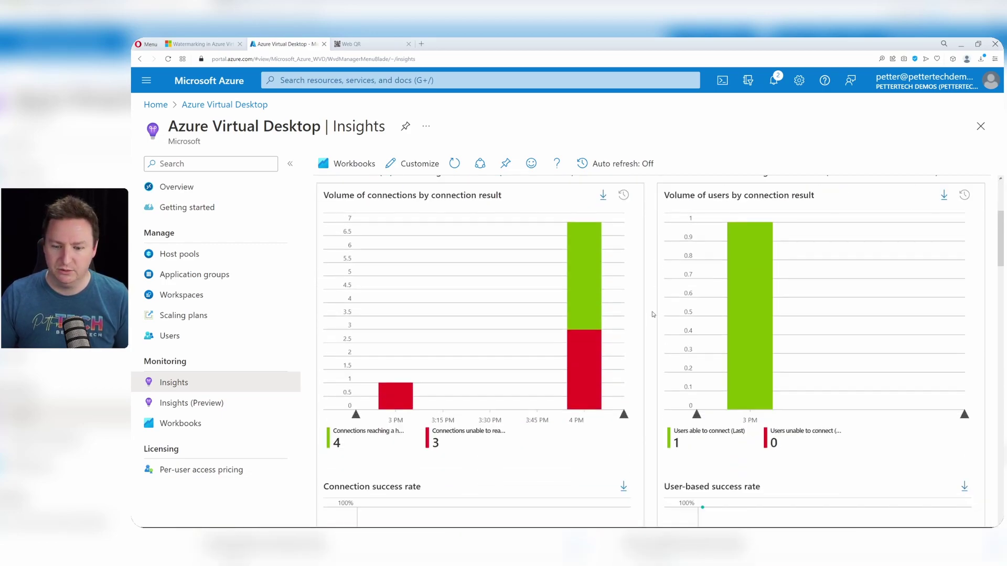
scroll(653, 315, "down", 8)
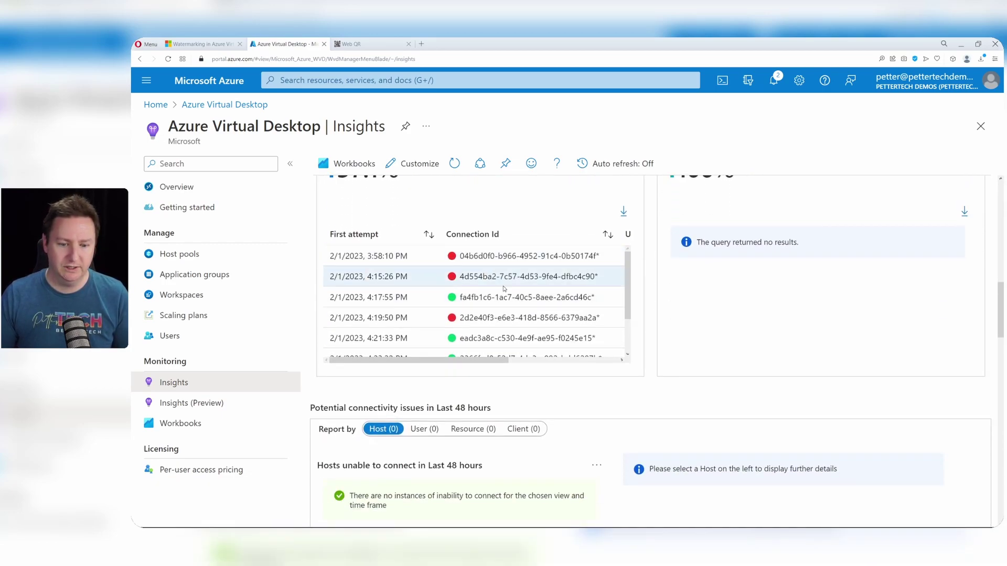
scroll(503, 315, "down", 2)
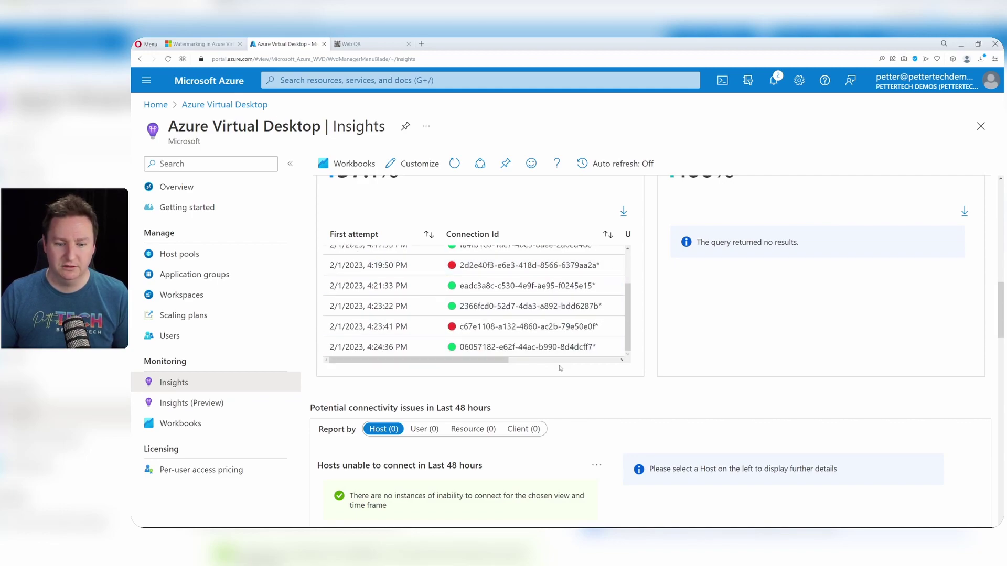
left_click_drag(461, 362, 576, 362)
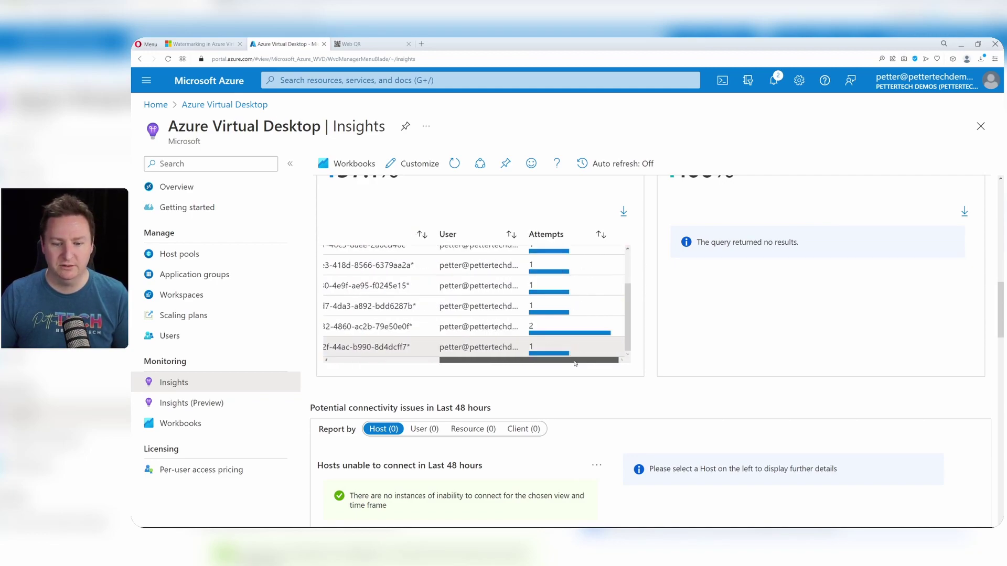
left_click(450, 350)
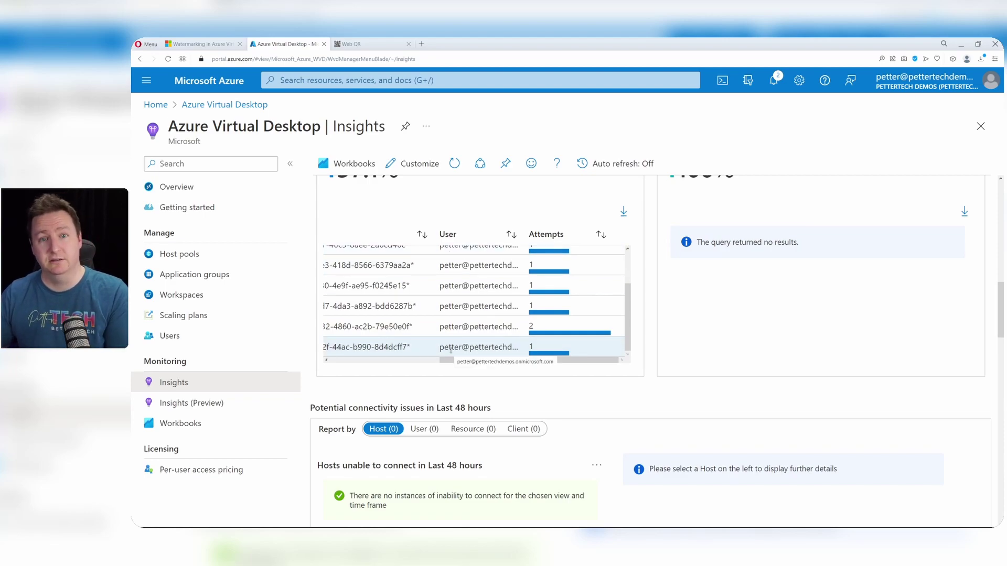
scroll(472, 347, "left", 2)
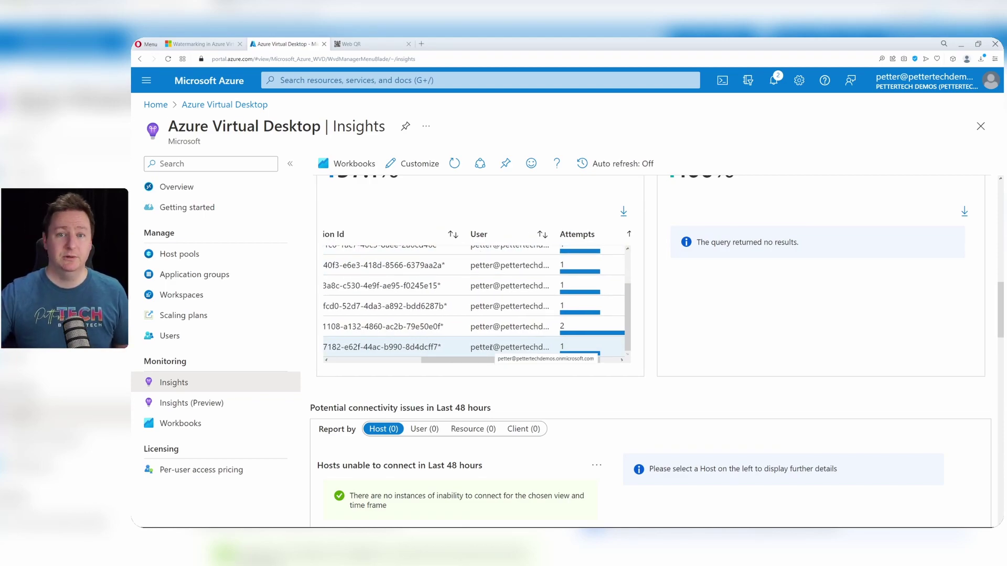